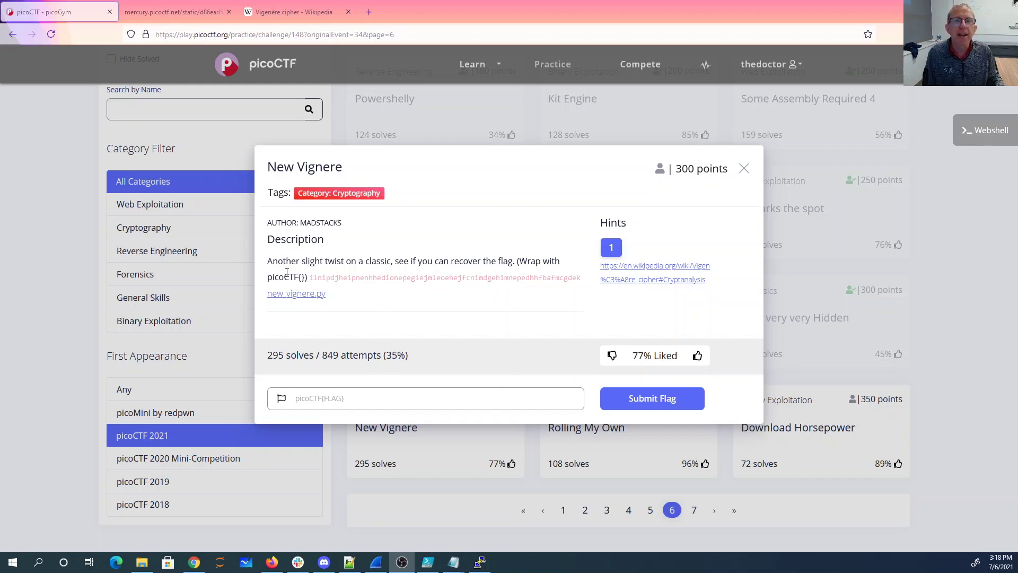
- Select the New Vignere ciphertext string and switch to the Vigenère cipher Wikipedia article
double_click(392, 278)
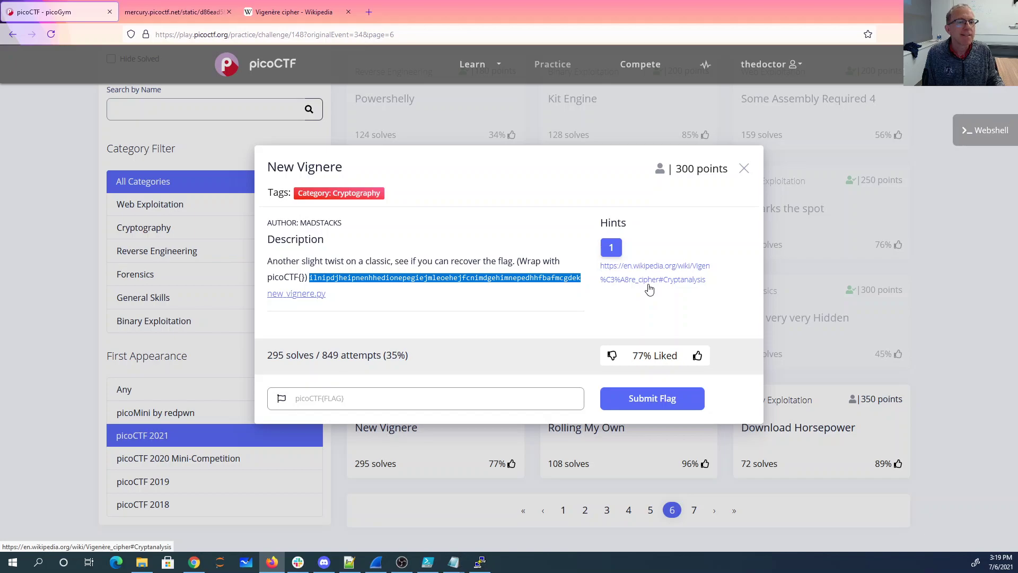
left_click(326, 13)
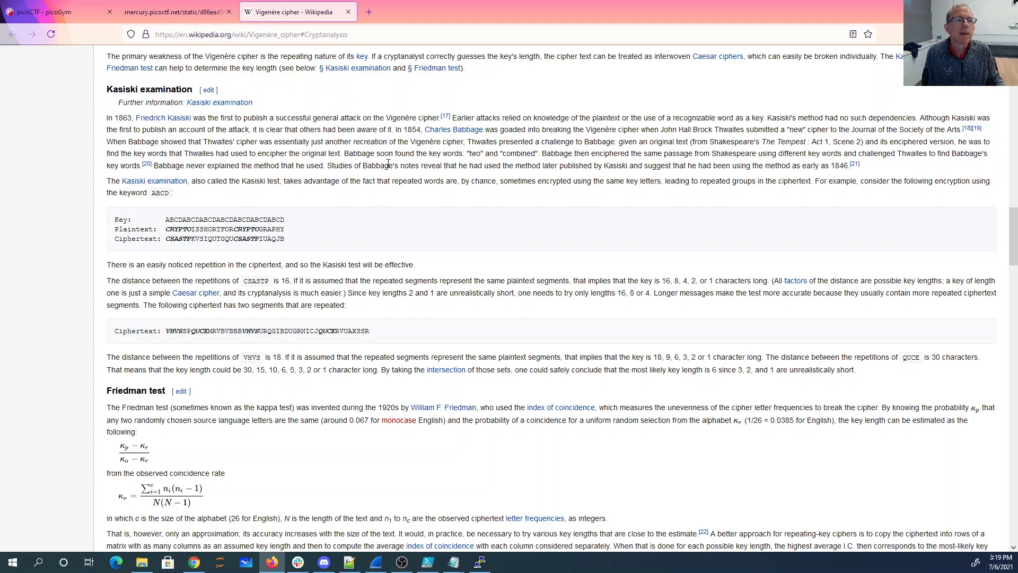
- Highlight the repeated plaintext, including RYPTOISS, in Wikipedia's Kasiski examination example
double_click(174, 228)
left_click(189, 230)
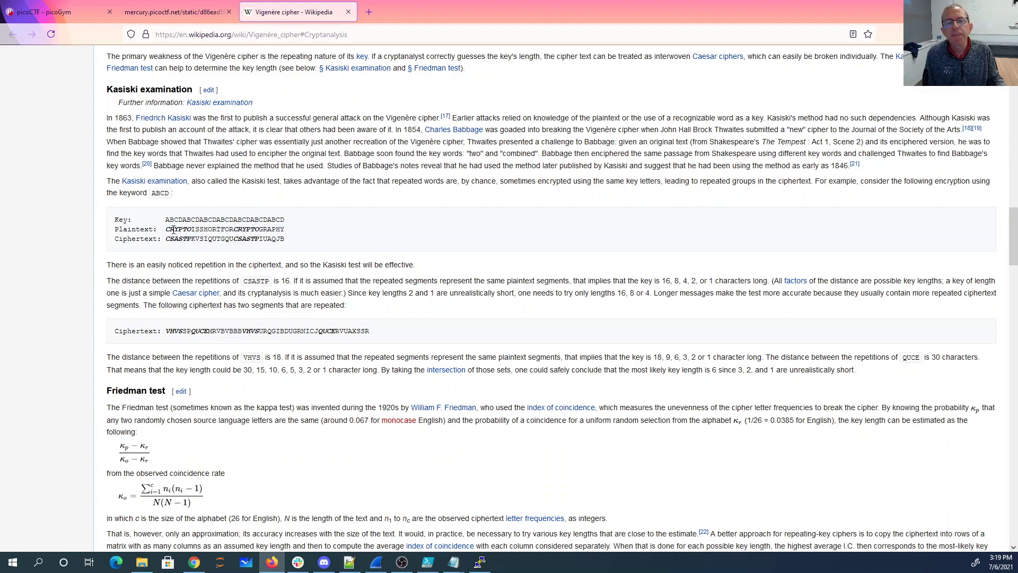
left_click_drag(170, 230, 205, 230)
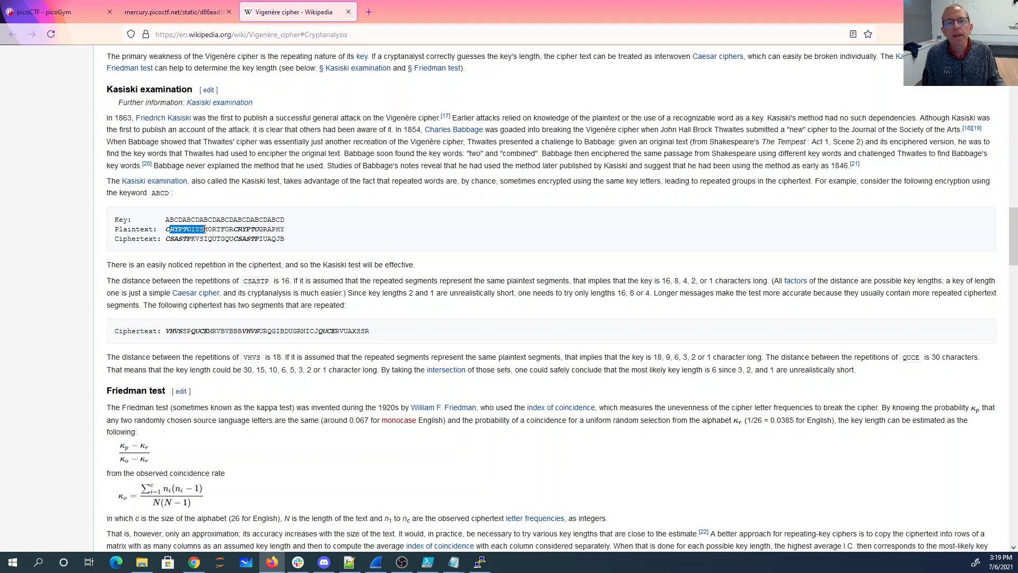
left_click(256, 238)
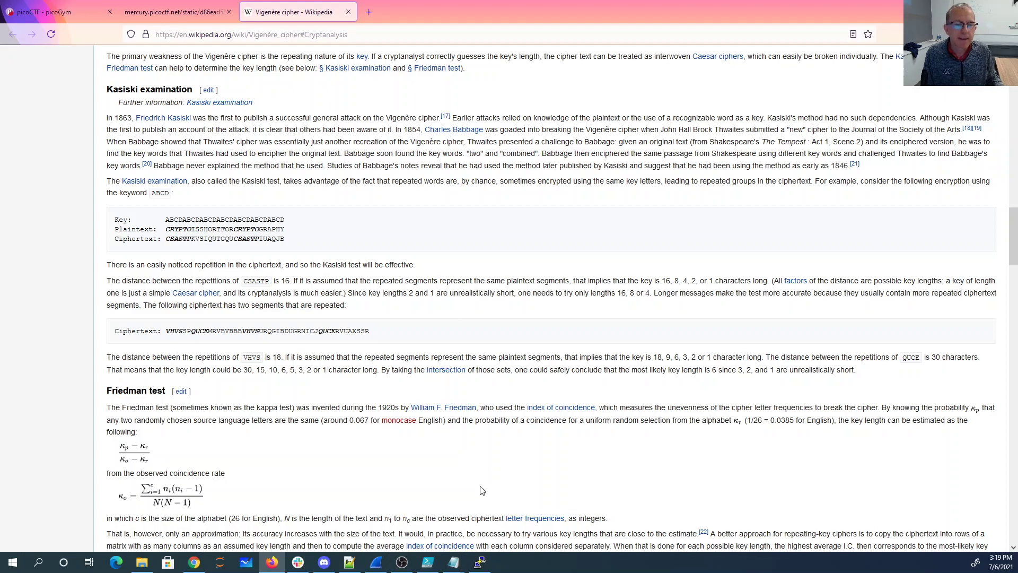
- Return to the New Vignere challenge page and clear the ciphertext selection
left_click(74, 12)
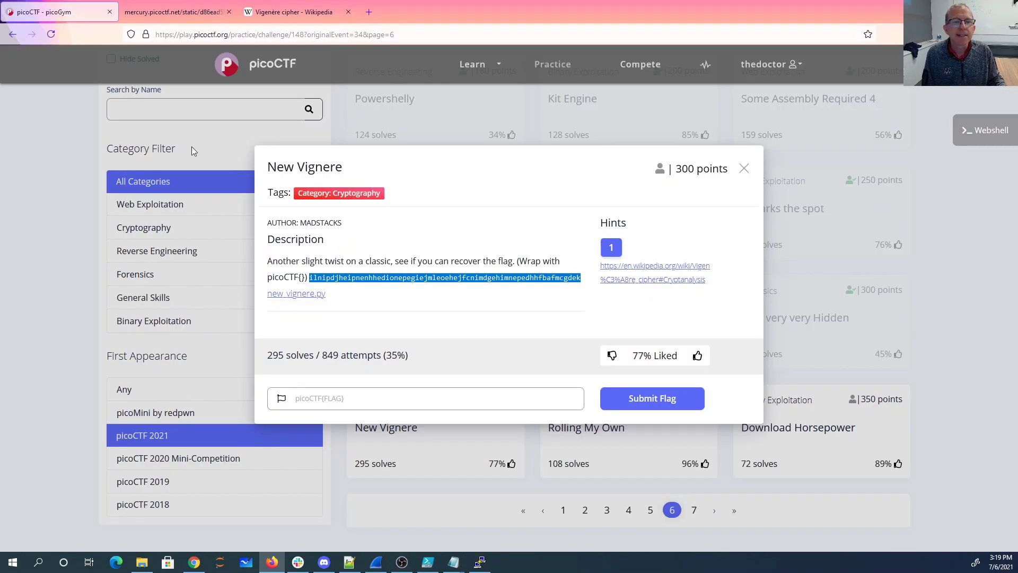
left_click(355, 300)
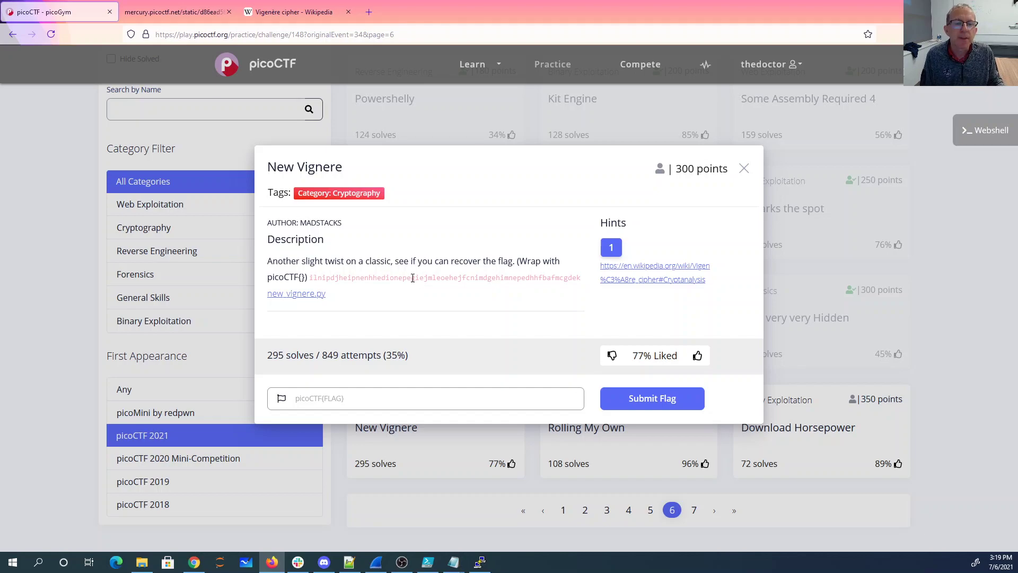
- Open new_vignere.py in vim and move through its b16_encode and shift code
left_click(479, 562)
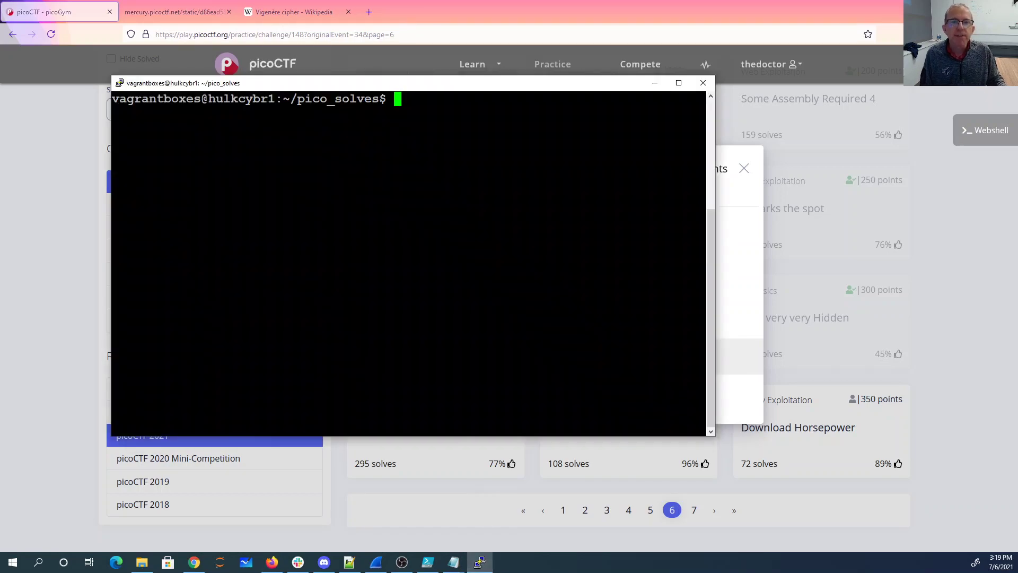
type("vi new-")
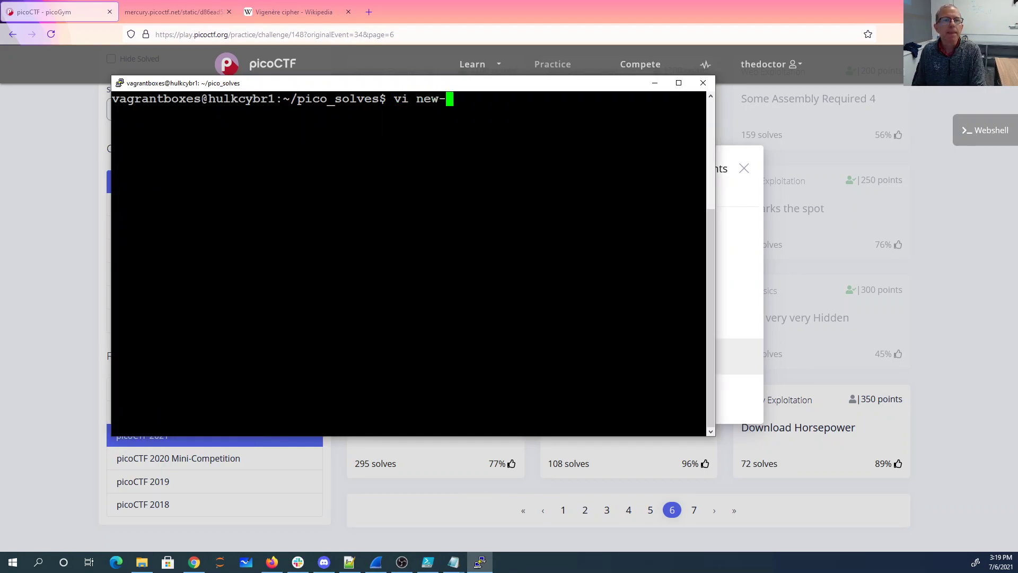
key("BackSpace")
type("_vignere.py")
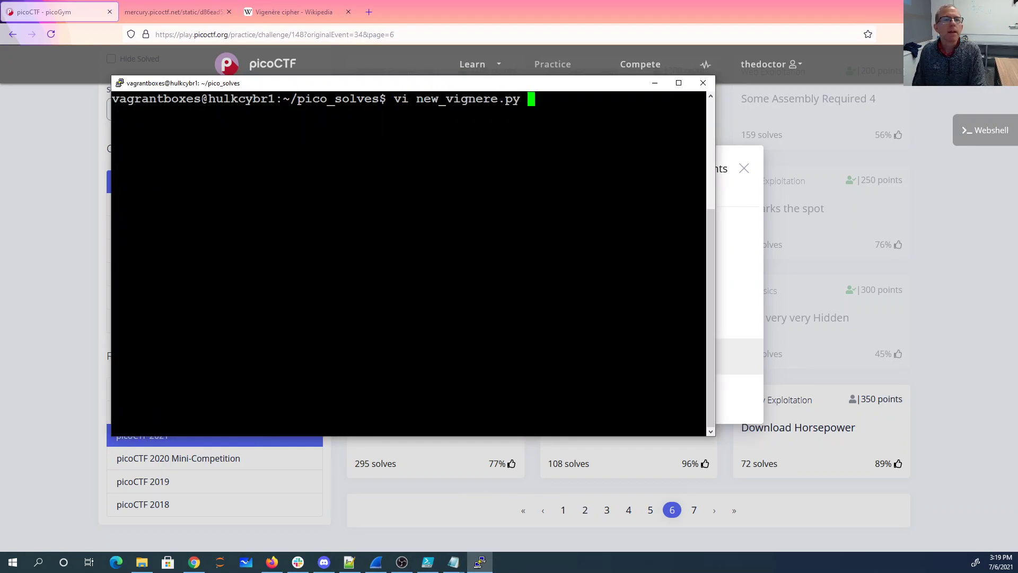
key("Return")
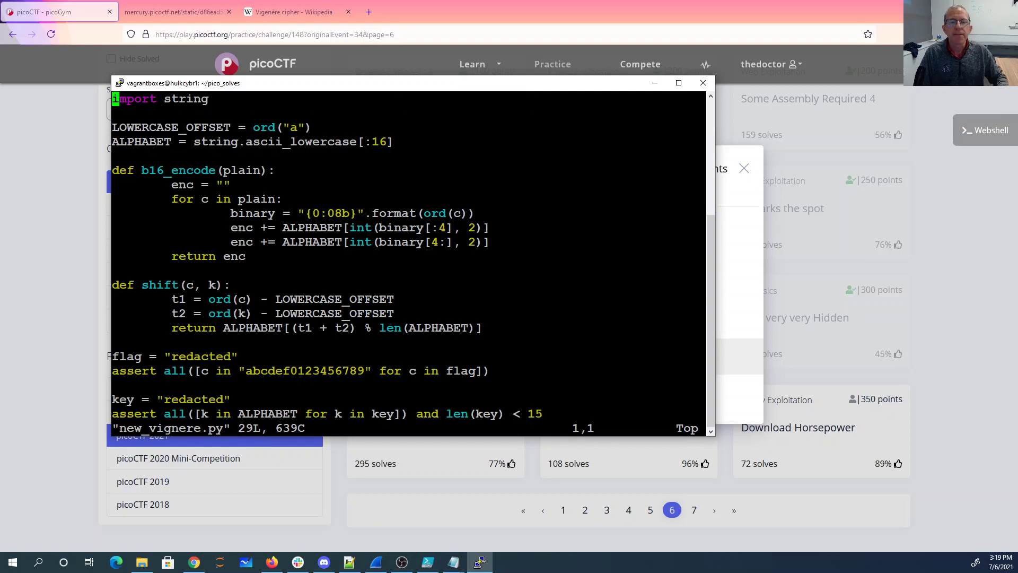
key("Down")
key("Down")
key("Down")
key("Down")
key("Down")
key("Down")
key("Down")
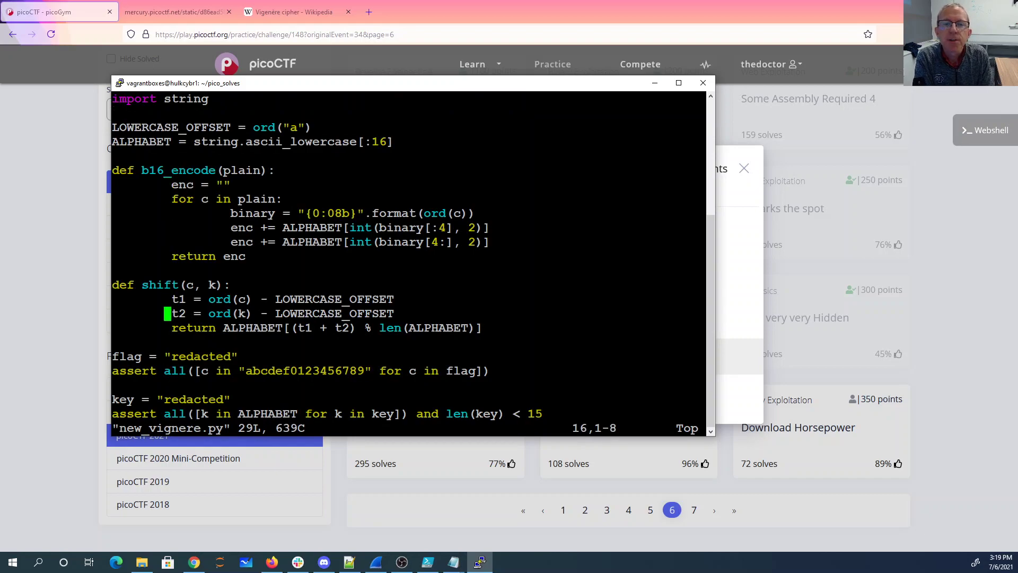
key("Down")
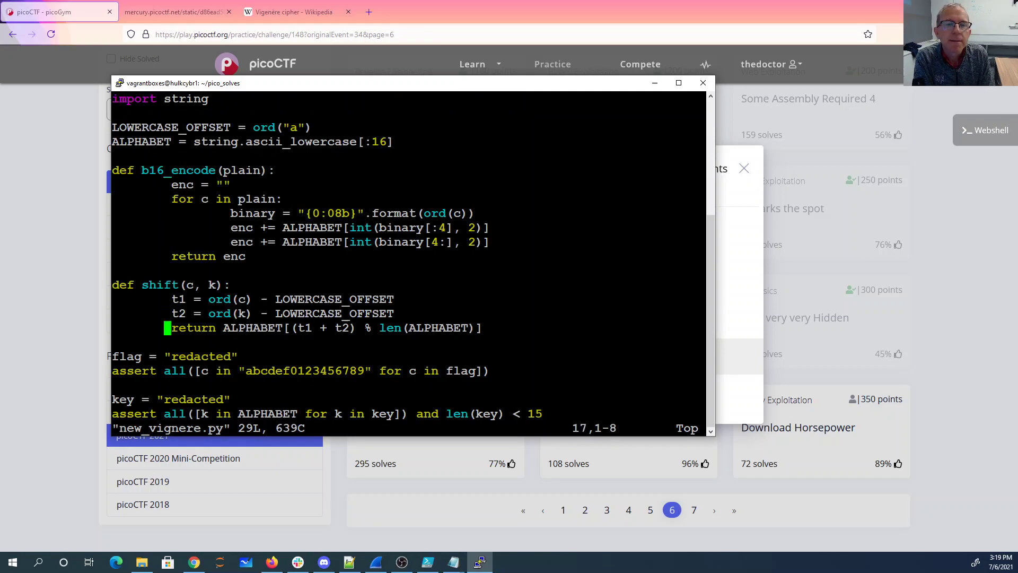
key("Up")
key("Up")
key("Up")
key("Up")
key("Up")
key("Up")
key("Up")
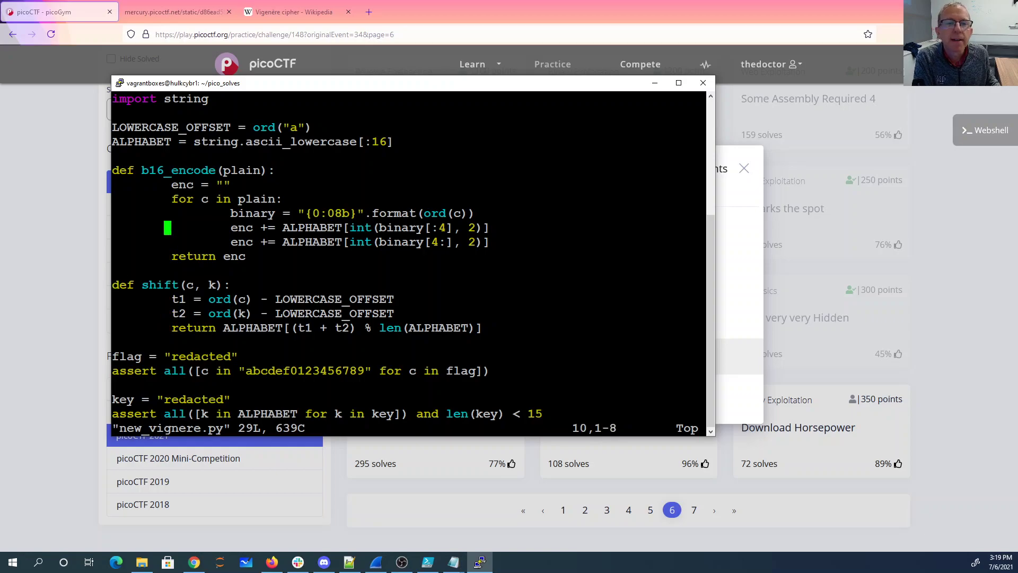
- Highlight b16_encode's binary format line, the word ALPHABET and the two nibble-encoding lines
triple_click(368, 213)
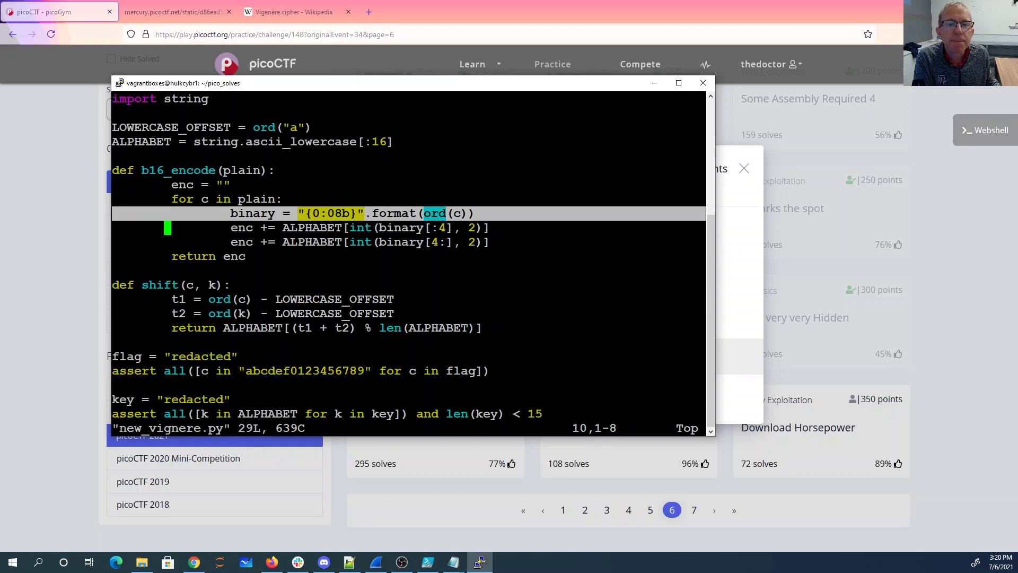
double_click(312, 228)
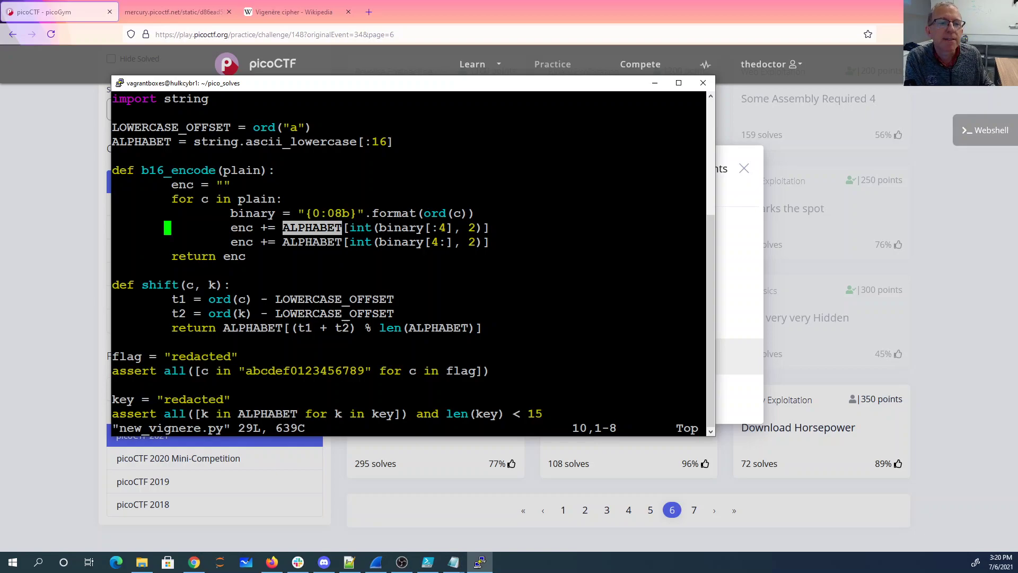
mouse_move(557, 228)
left_mouse_down()
mouse_move(253, 214)
mouse_move(557, 242)
left_mouse_up()
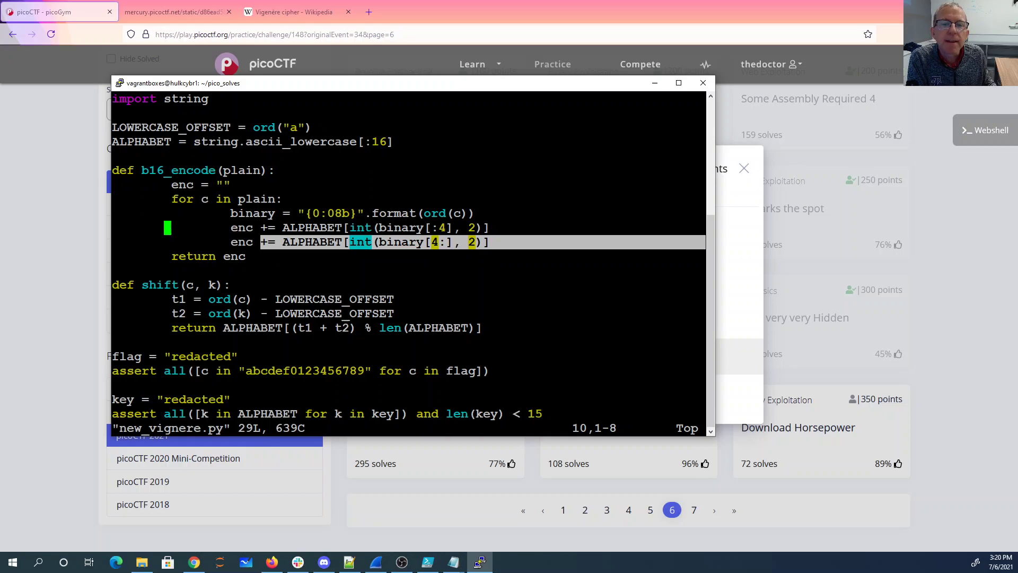
key("Escape")
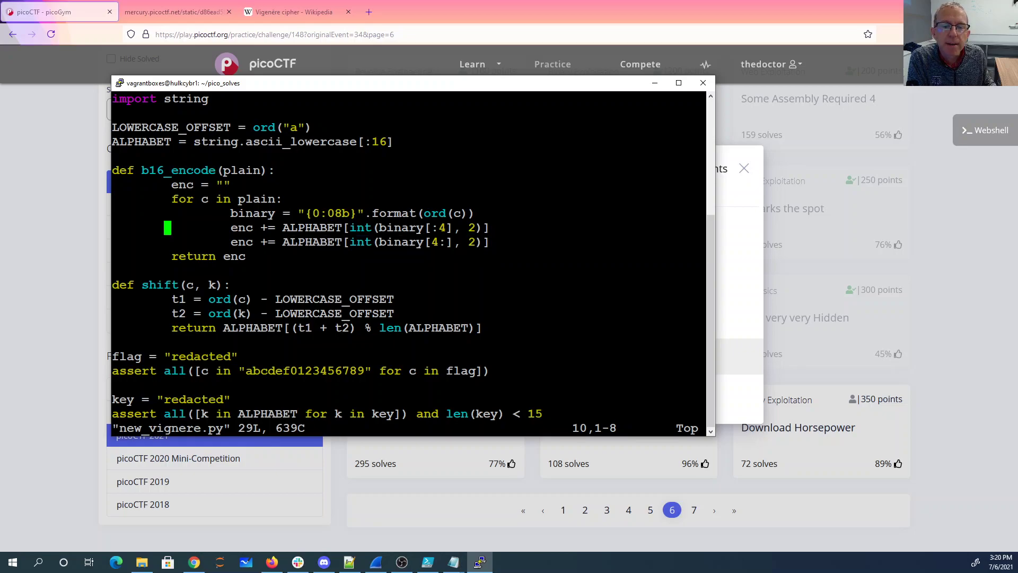
left_click_drag(245, 371, 355, 370)
key("ctrl+c")
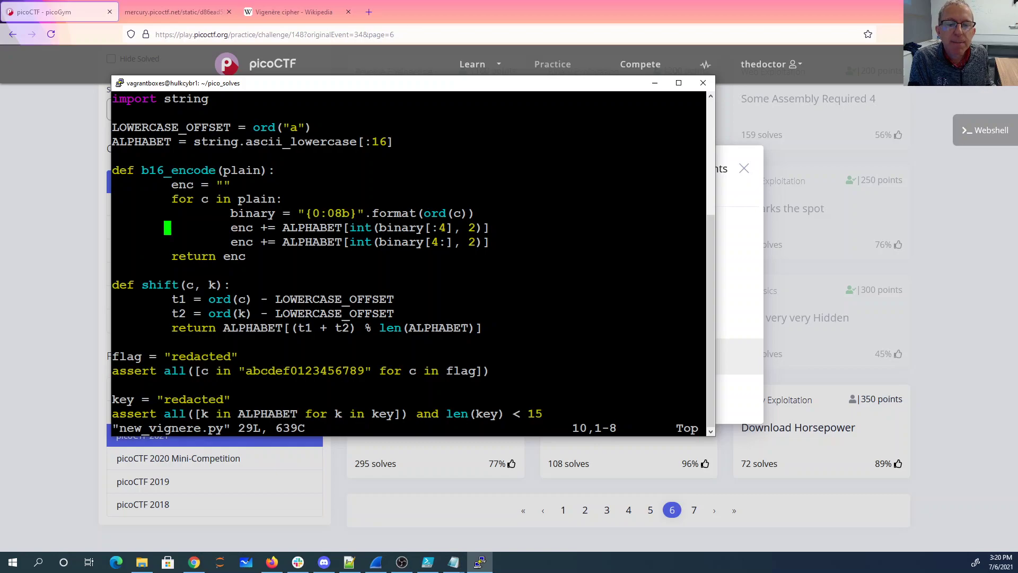
left_click_drag(246, 371, 365, 371)
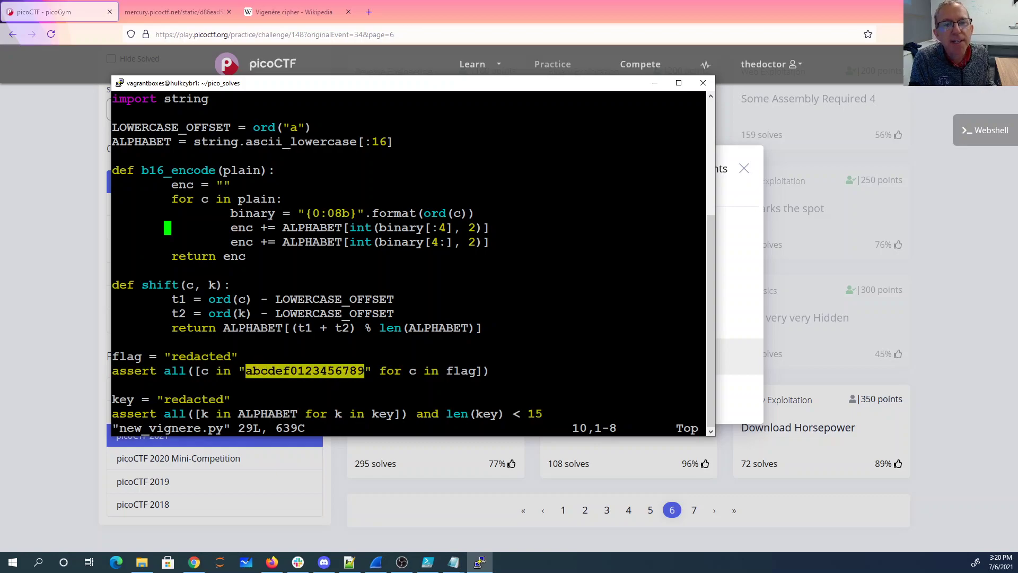
left_click_drag(557, 142, 189, 142)
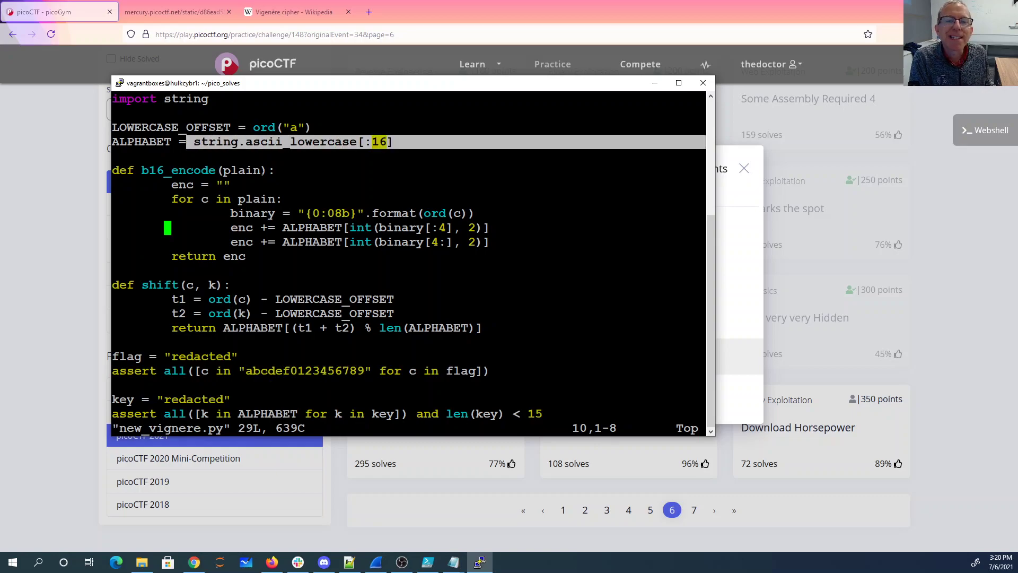
key("ctrl+c")
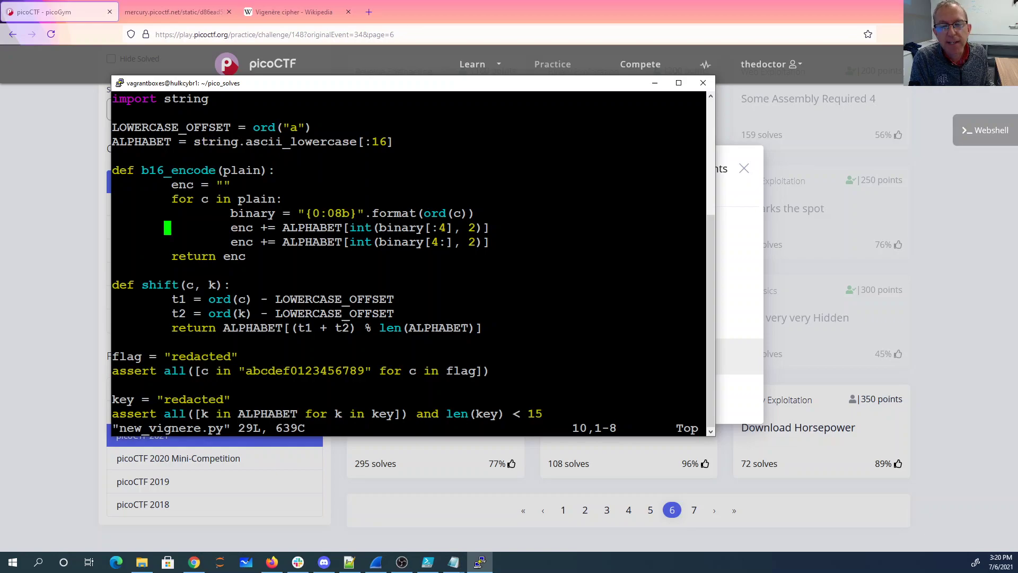
key("Down")
key("Down")
key("Down")
key("Down")
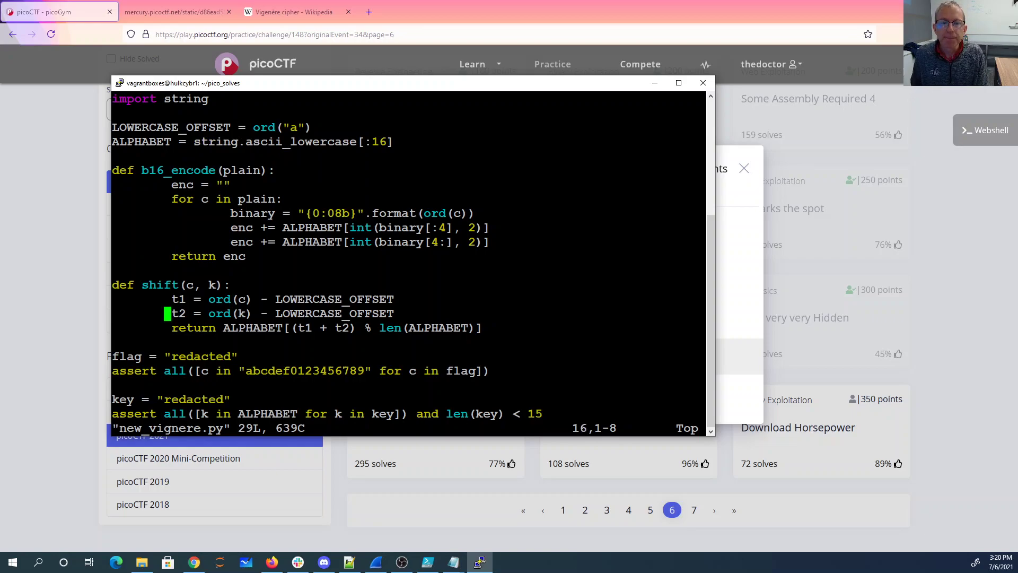
key("Down")
key("Down")
key("Down")
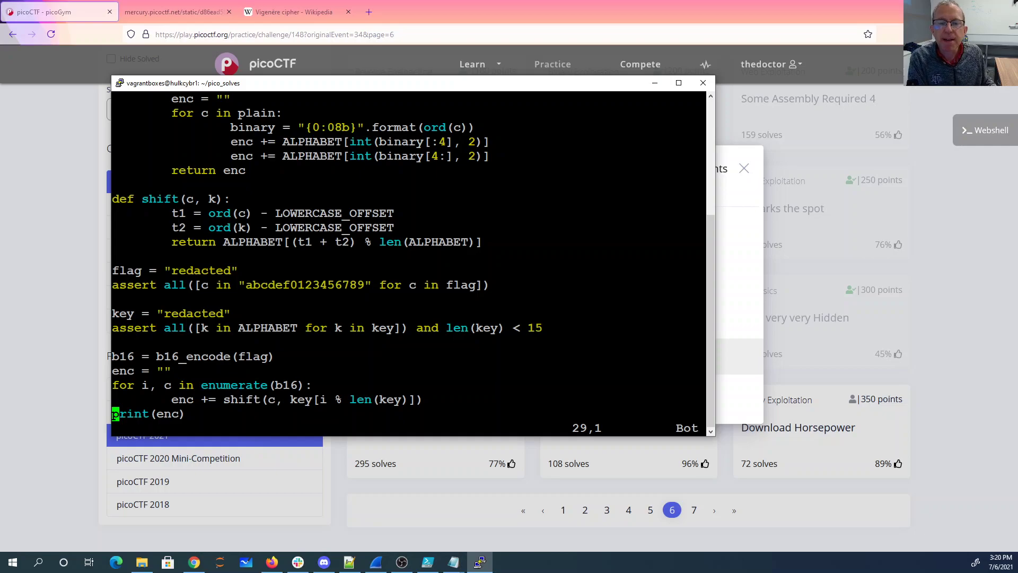
triple_click(109, 357)
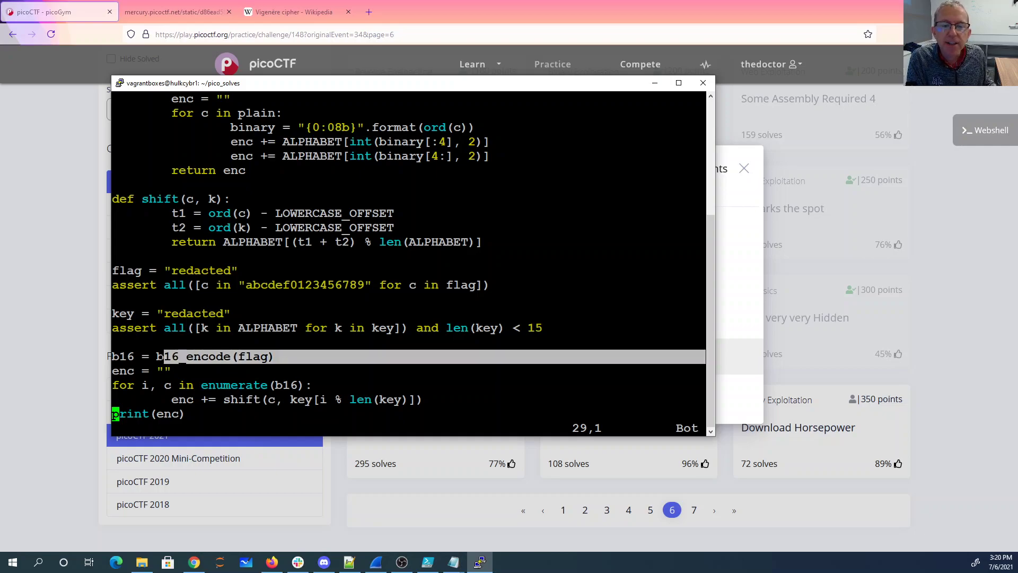
left_click(110, 357)
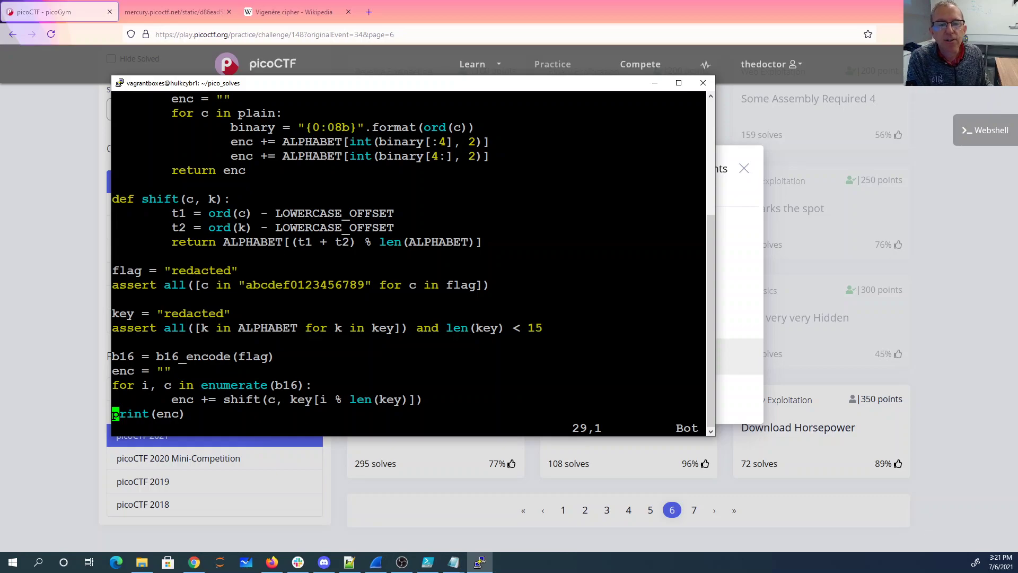
left_click_drag(113, 410, 115, 386)
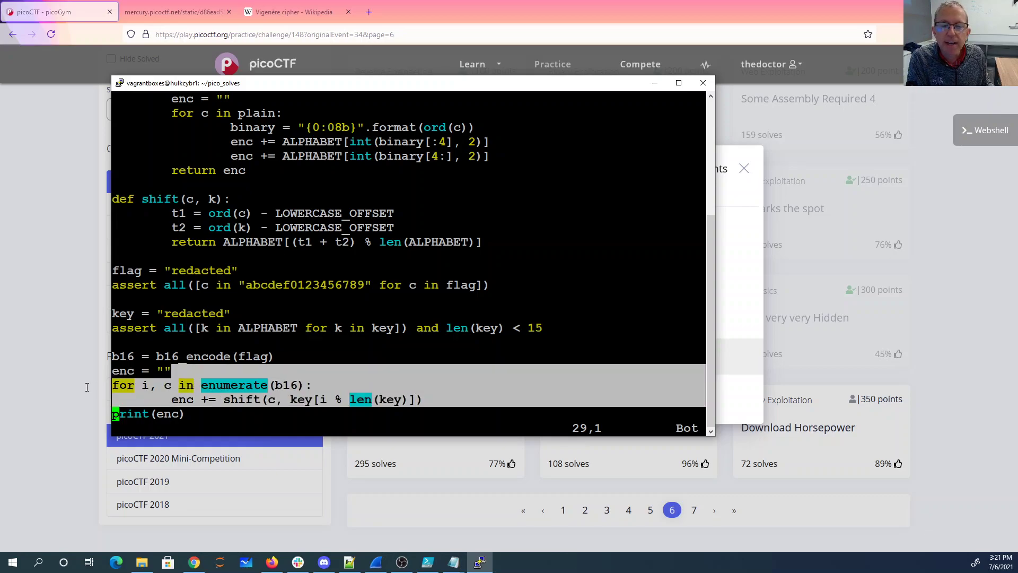
key("ctrl+c")
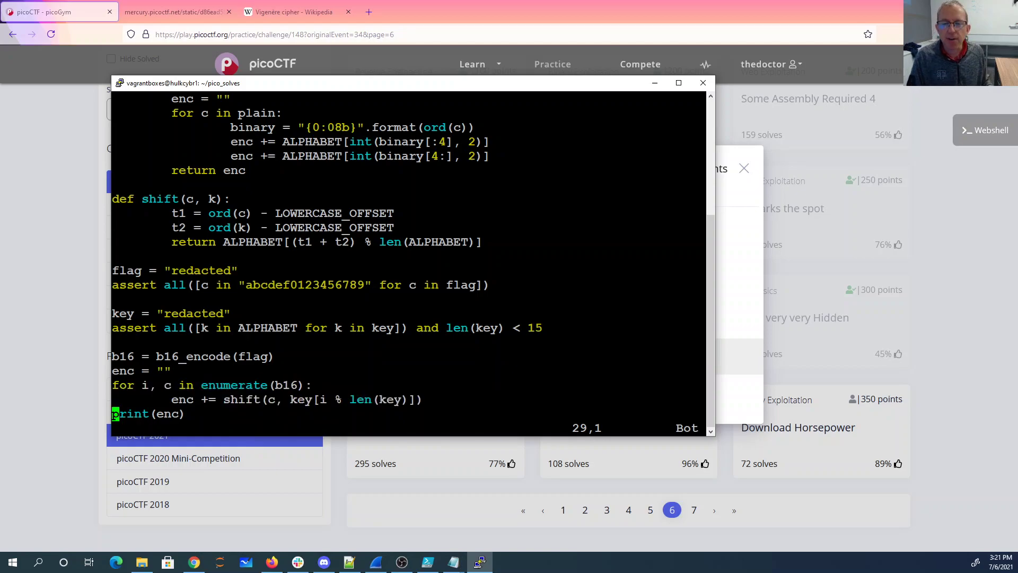
type(":q")
- Close the challenge script and open new_vignere_solve.py in vim
key("Return")
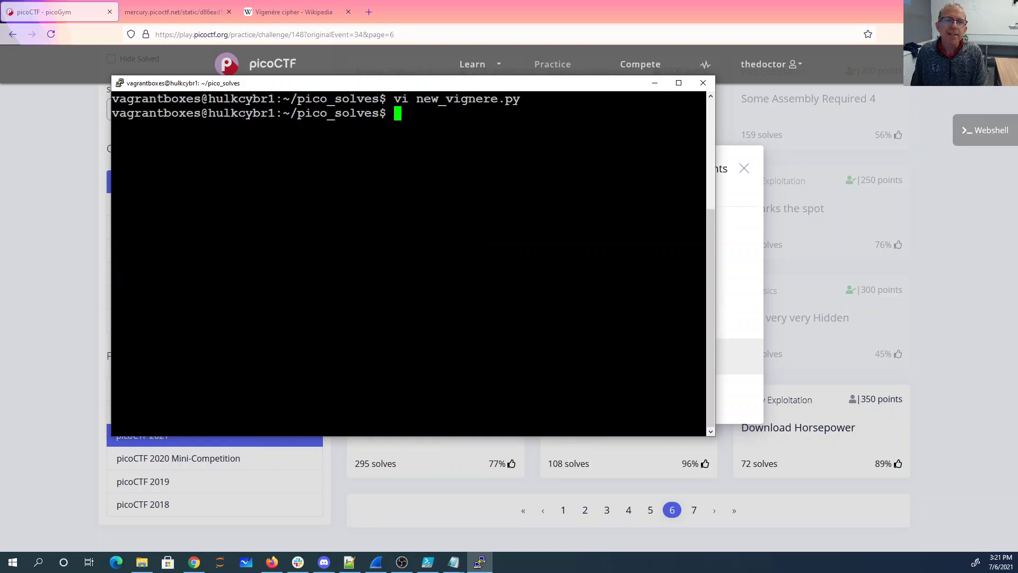
type("vi new_")
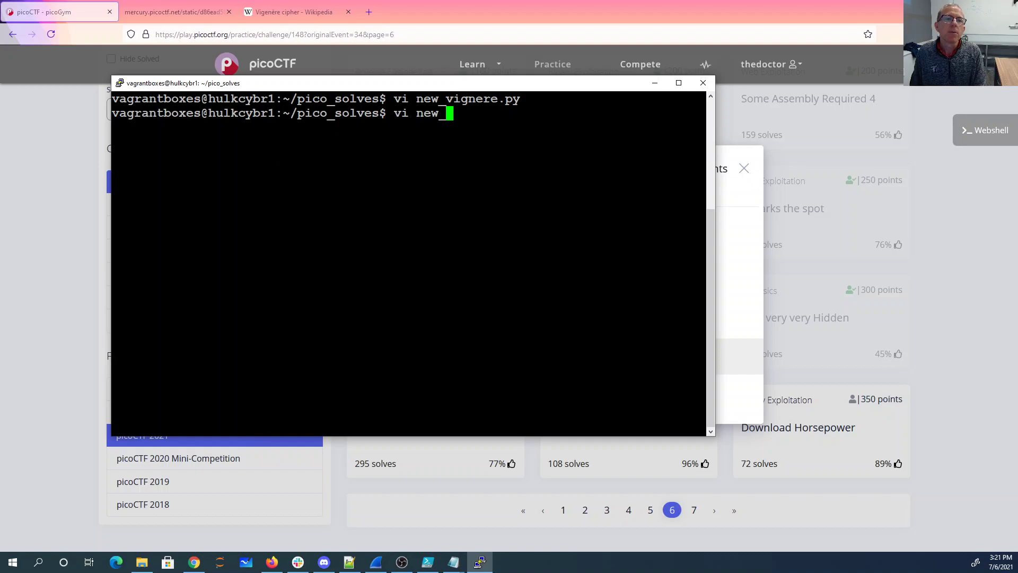
type("vignere")
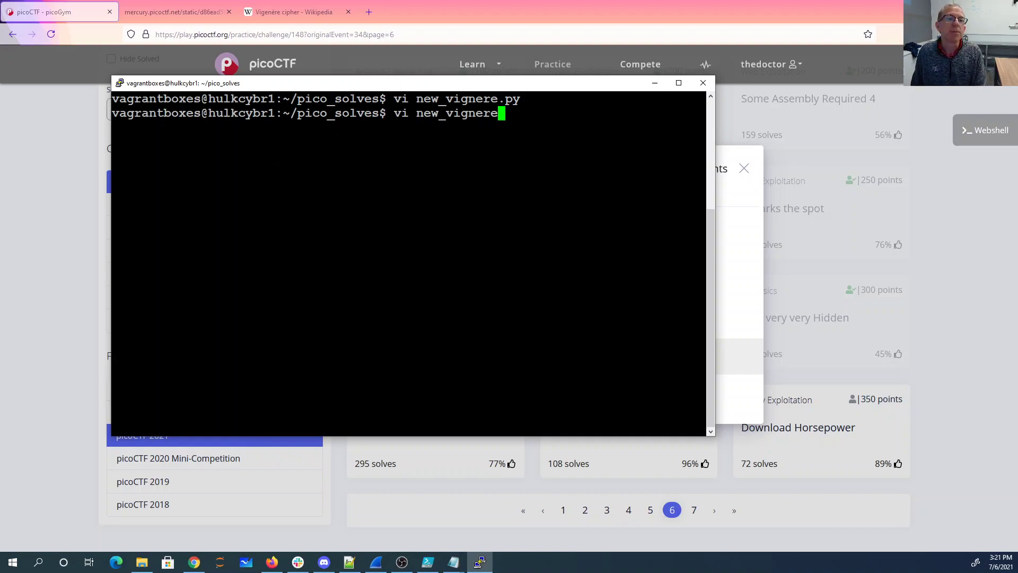
type("_solve.py")
key("Return")
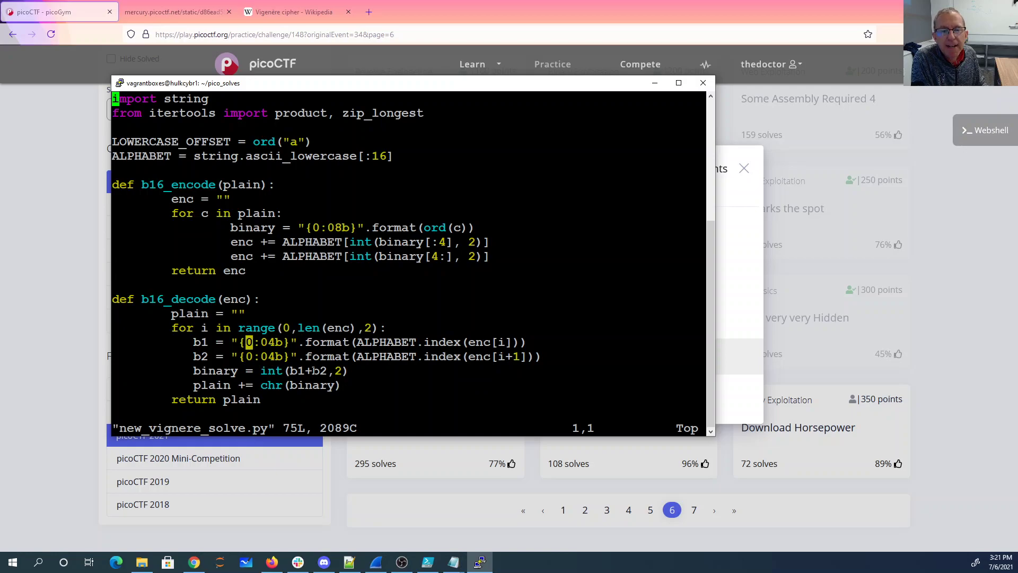
left_click_drag(704, 371, 245, 371)
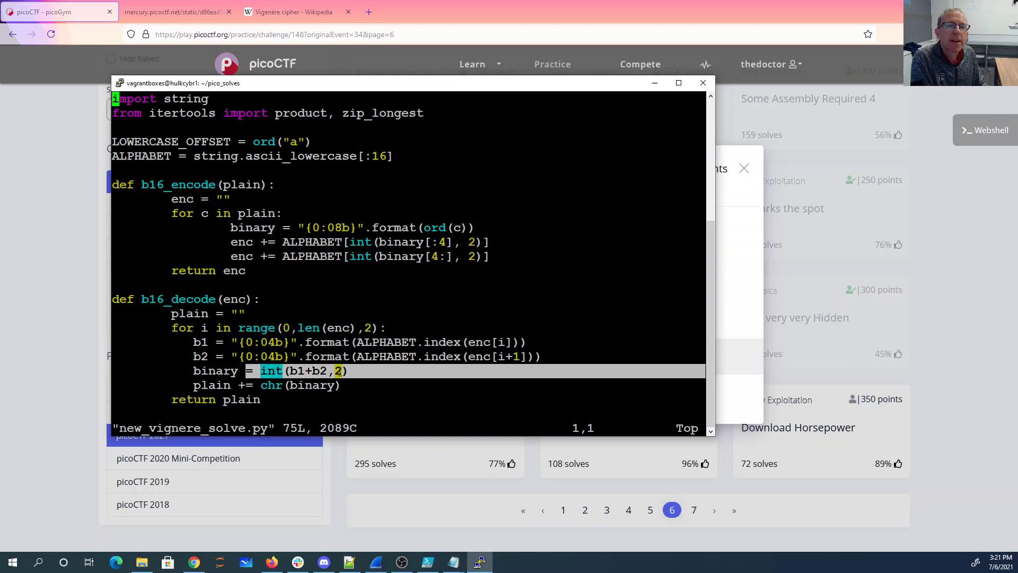
left_click(347, 370)
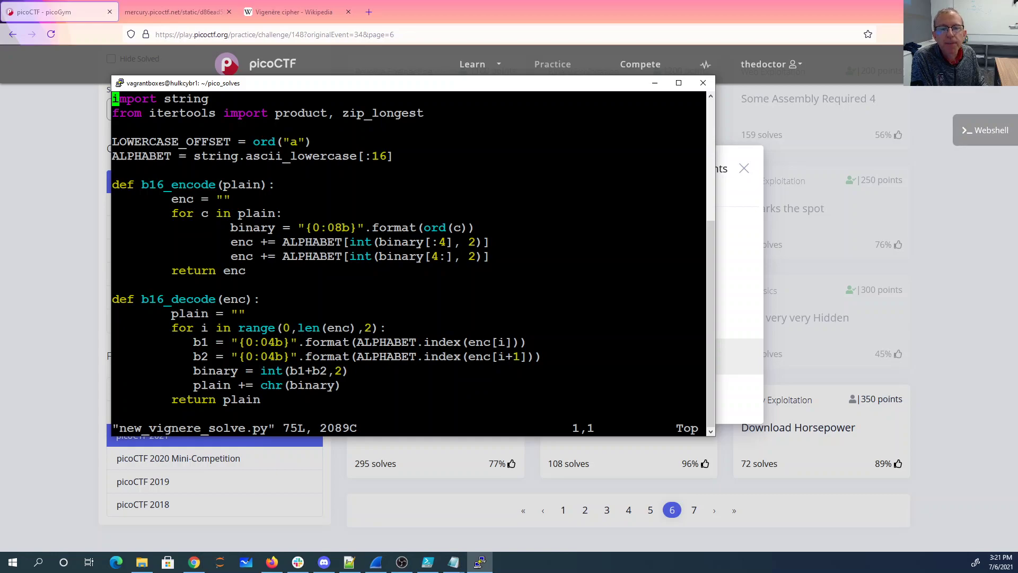
key("Down")
key("Down")
key("Down")
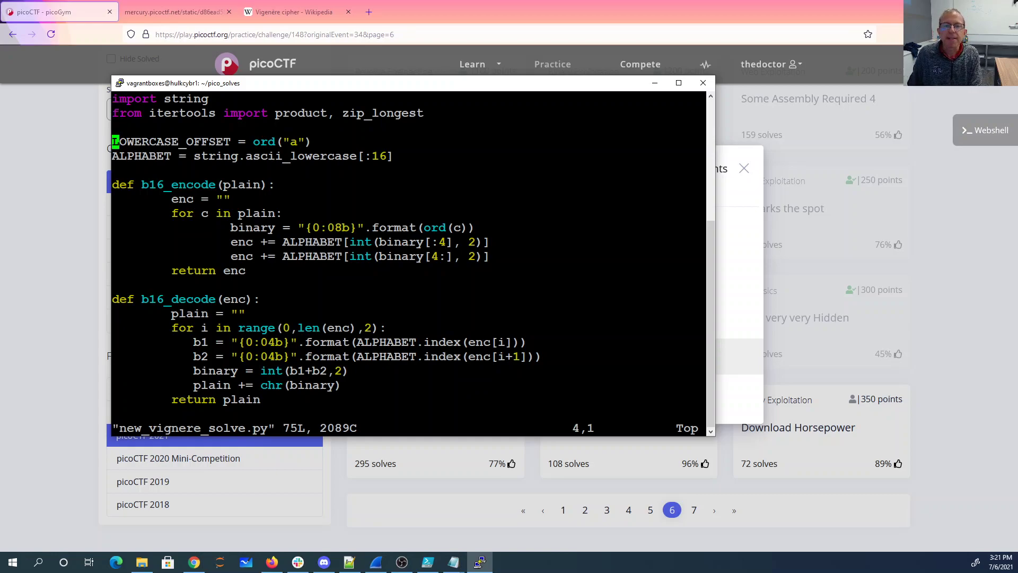
key("Down")
key("Down")
key("Down")
key("Down")
key("Down")
key("Down")
key("Down")
key("Down")
key("Down")
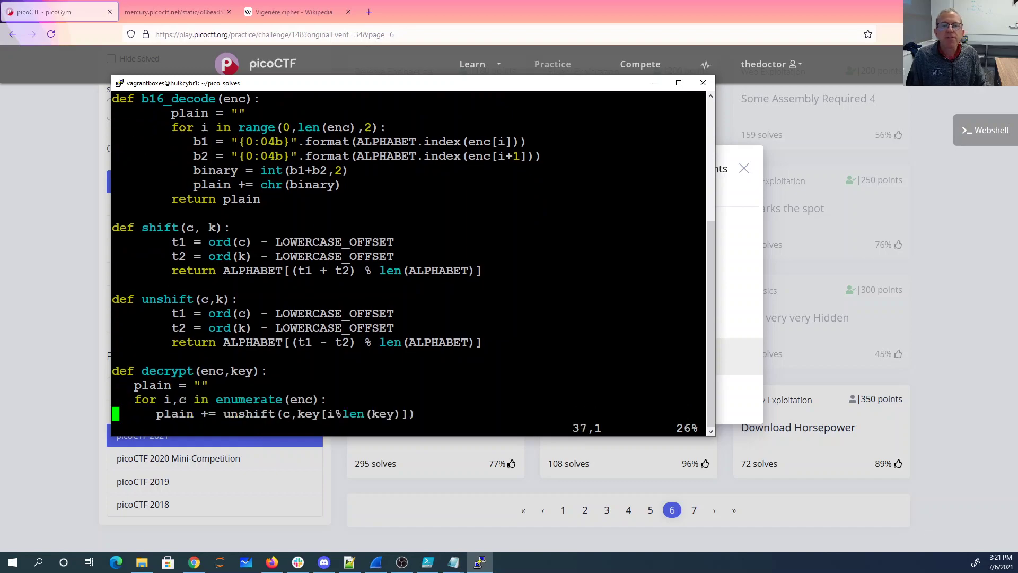
left_click_drag(298, 270, 356, 270)
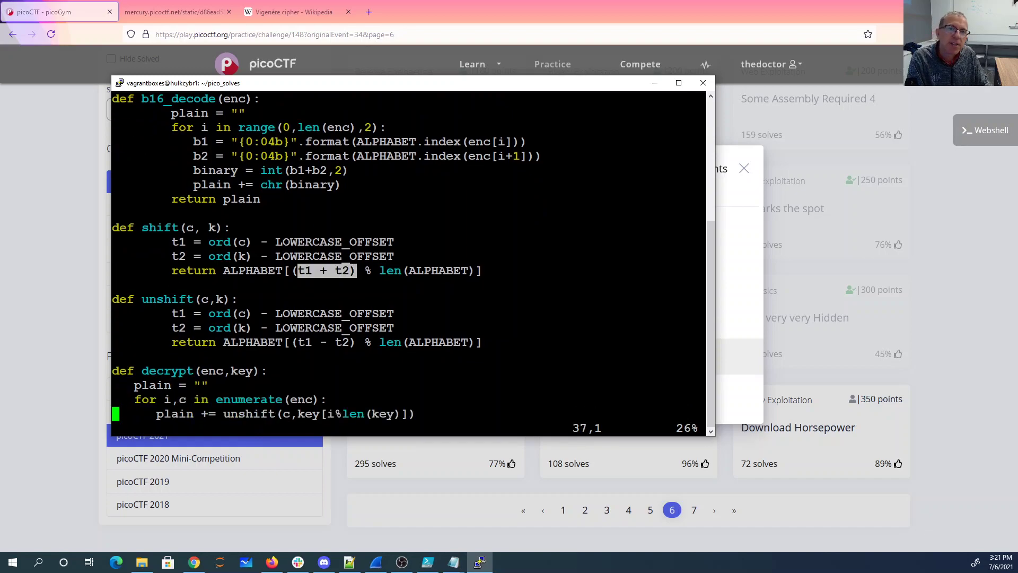
left_click(355, 271)
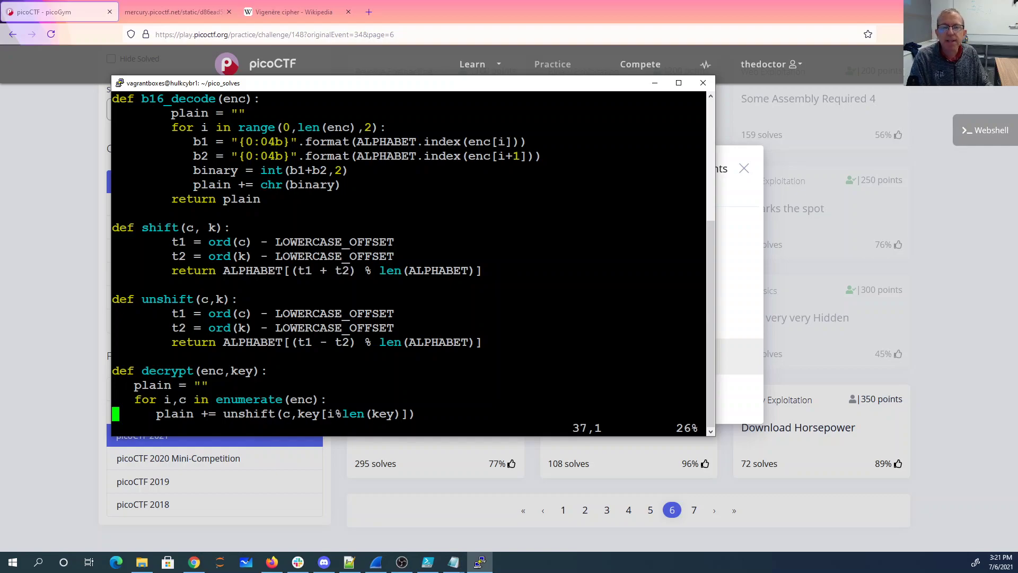
key("Down")
key("Down")
key("Down")
key("Down")
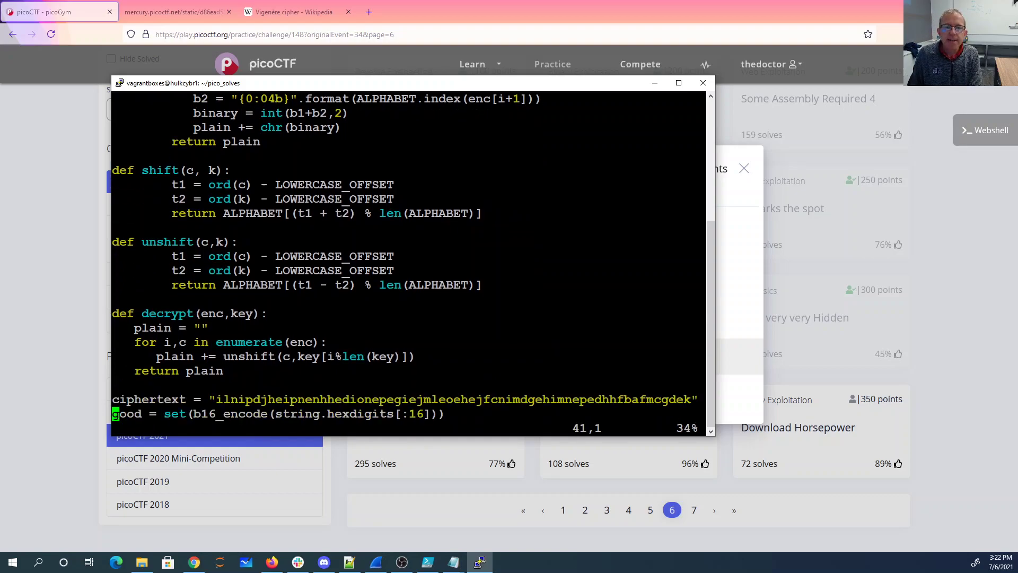
key("Up")
key("Up")
key("Up")
key("Up")
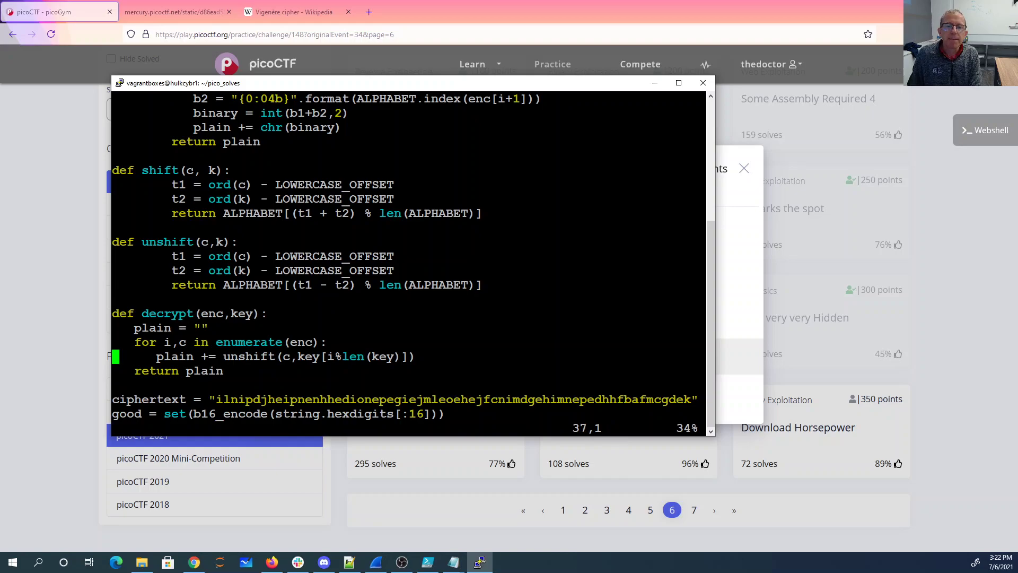
key("Up")
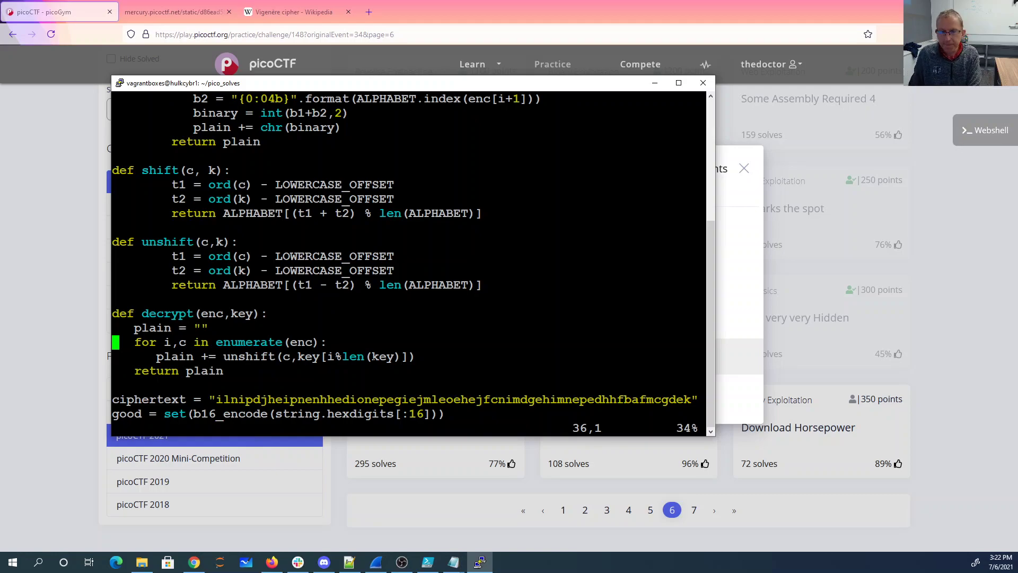
key("Down")
key("Down")
key("Down")
key("Down")
key("Down")
key("Down")
key("Down")
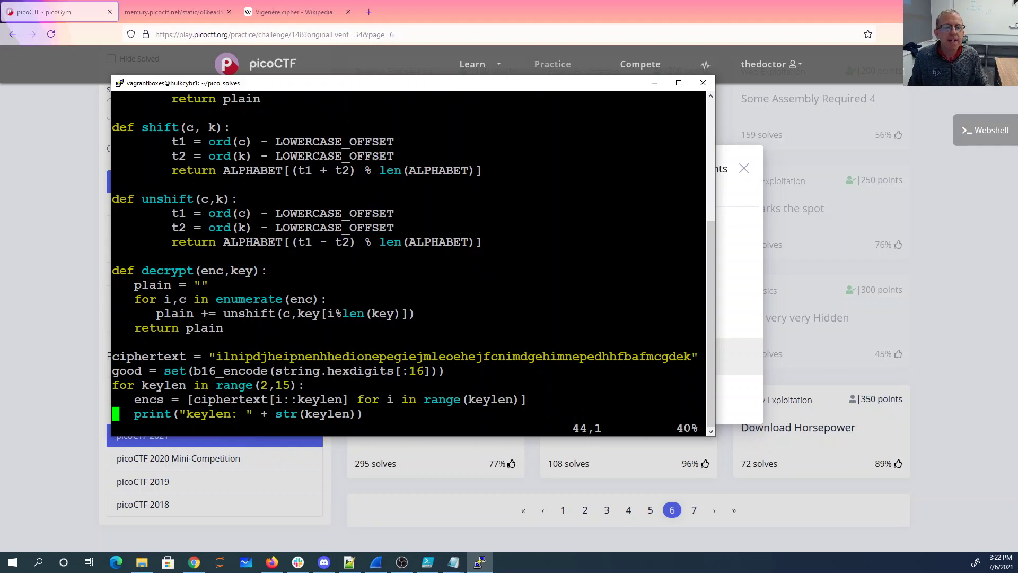
left_click(732, 273)
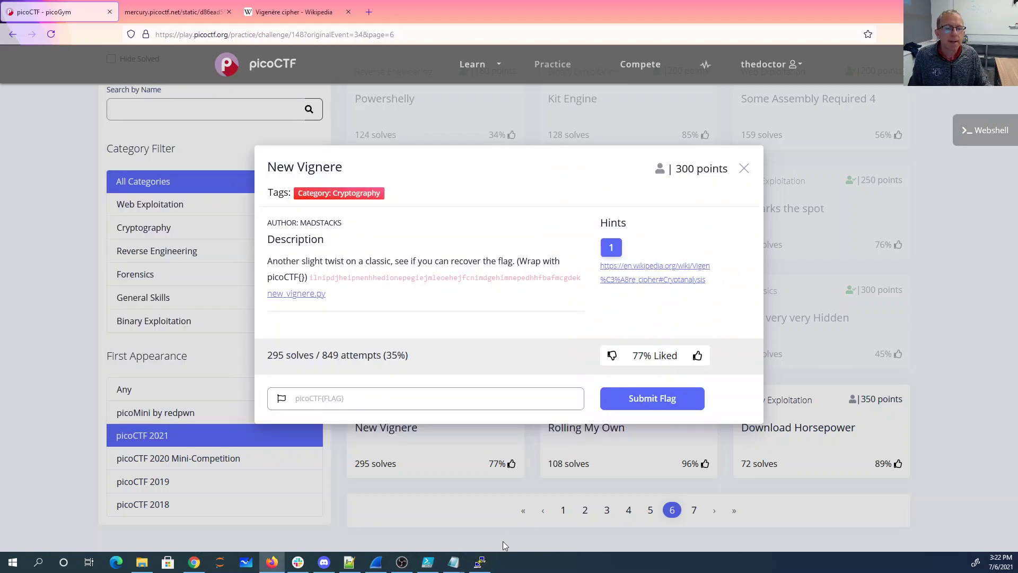
left_click(480, 563)
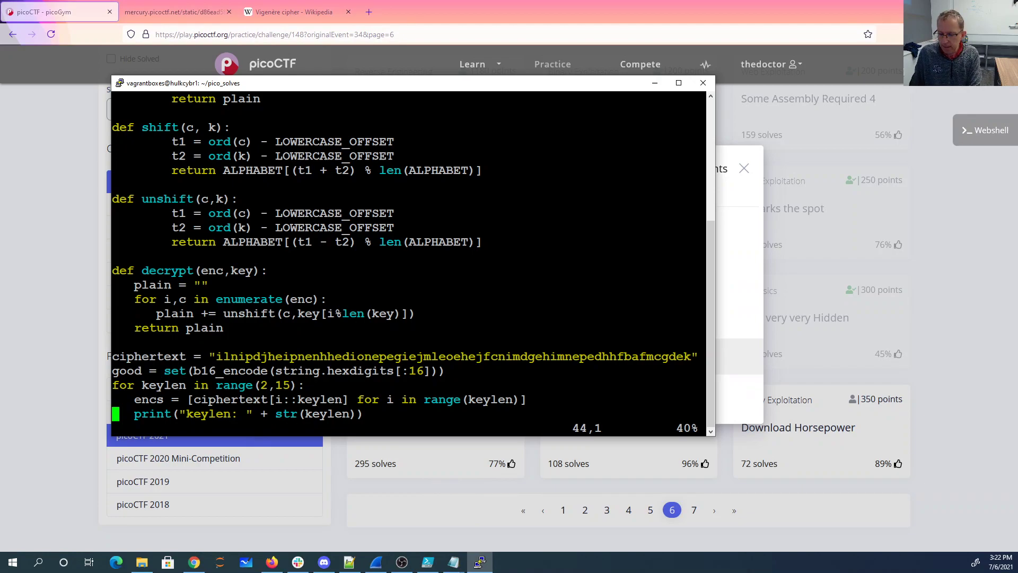
key("Down")
key("Down")
key("Down")
key("Down")
key("Down")
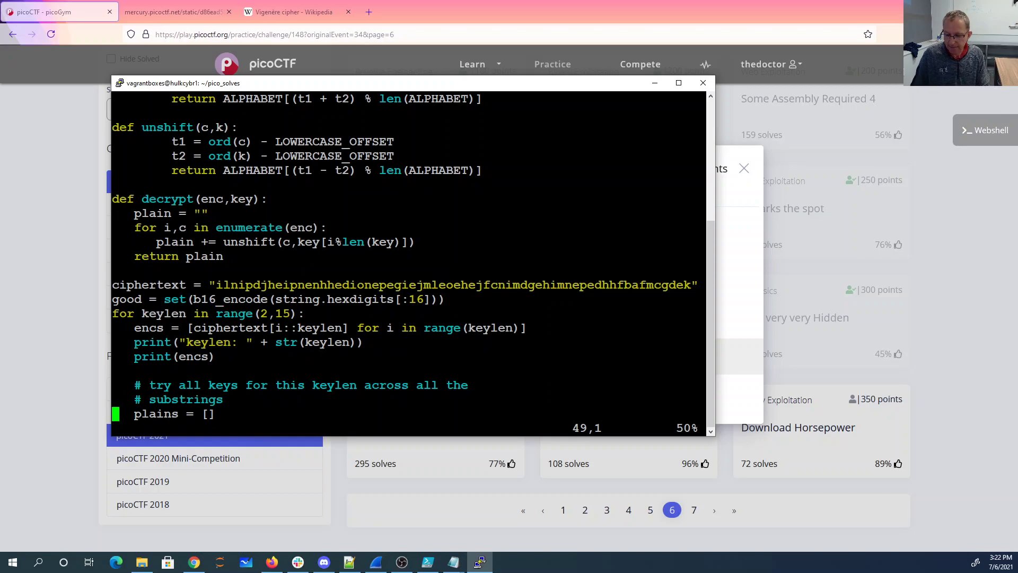
type(":q")
- Quit the solver, reopen new_vignere.py, and mark the flag-character and key-length assertions
key("Return")
key("Up")
key("Up")
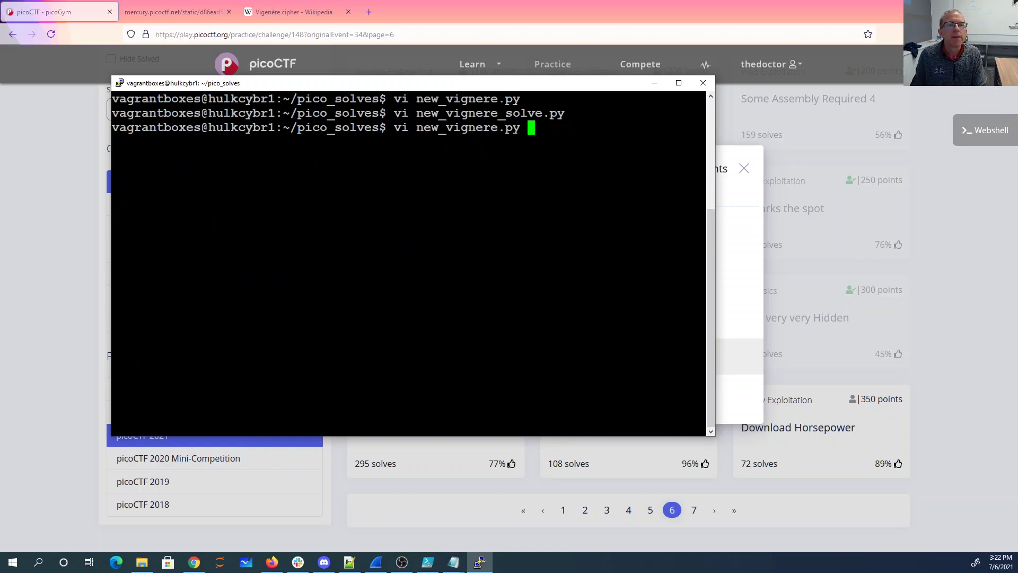
key("Return")
key("Down")
key("Down")
key("Down")
key("Down")
key("Down")
key("Down")
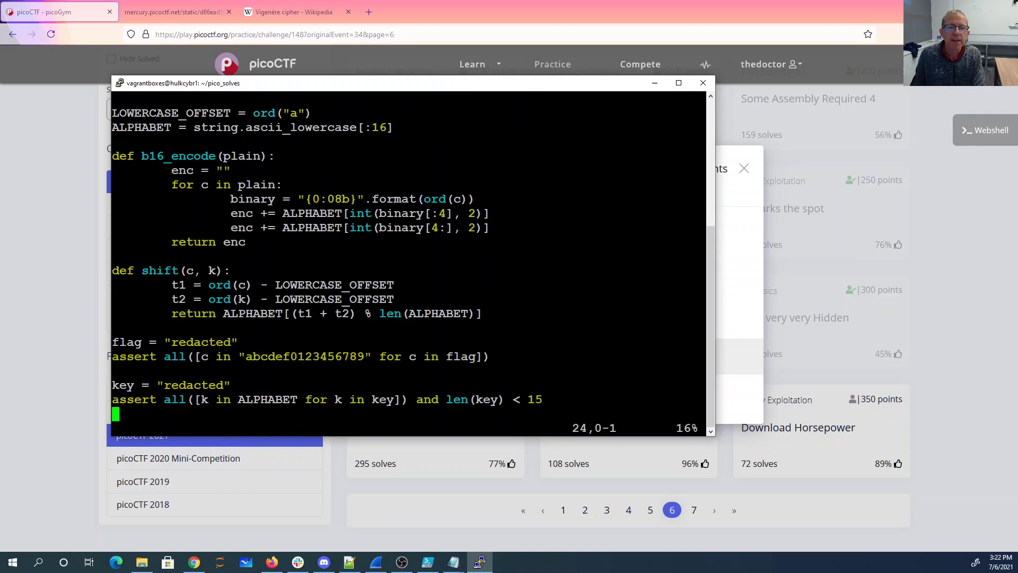
triple_click(328, 355)
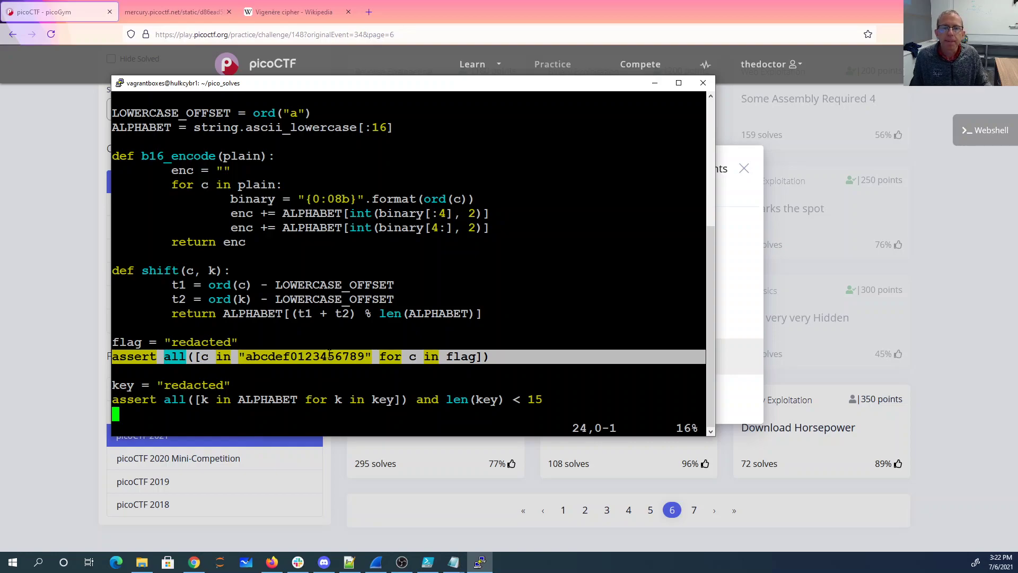
type(":q")
- Quit new_vignere.py and reopen new_vignere_solve.py from shell history
key("Return")
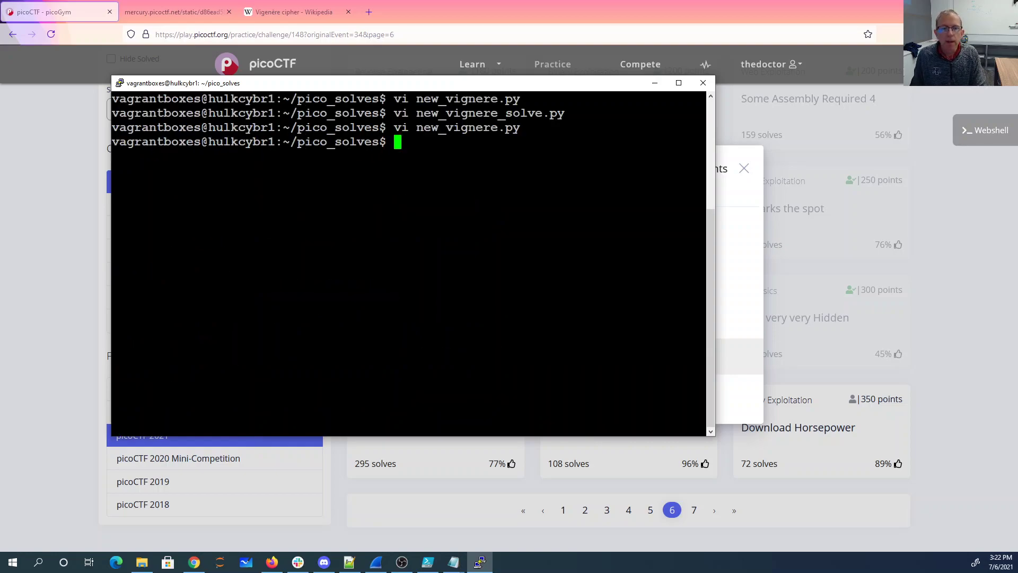
key("Up")
key("Up")
key("Return")
- Scroll to the 'for keylen in range(2,15)' loop and highlight its encs slicing line
key("Down")
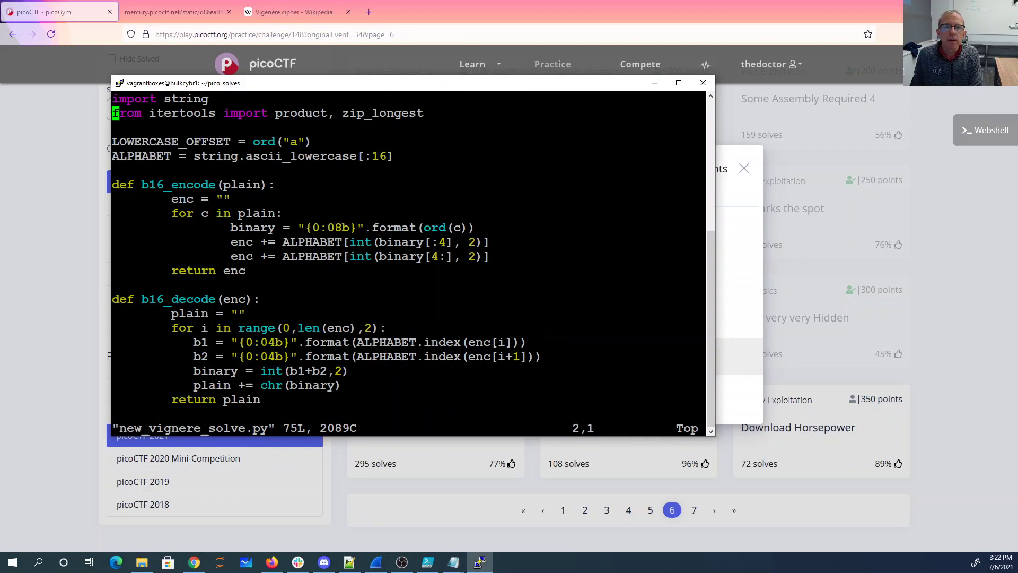
key("Down")
key("Down")
key("Down")
key("Down")
key("Down")
key("Down")
key("Down")
key("Down")
key("Down")
key("Down")
key("Down")
key("Down")
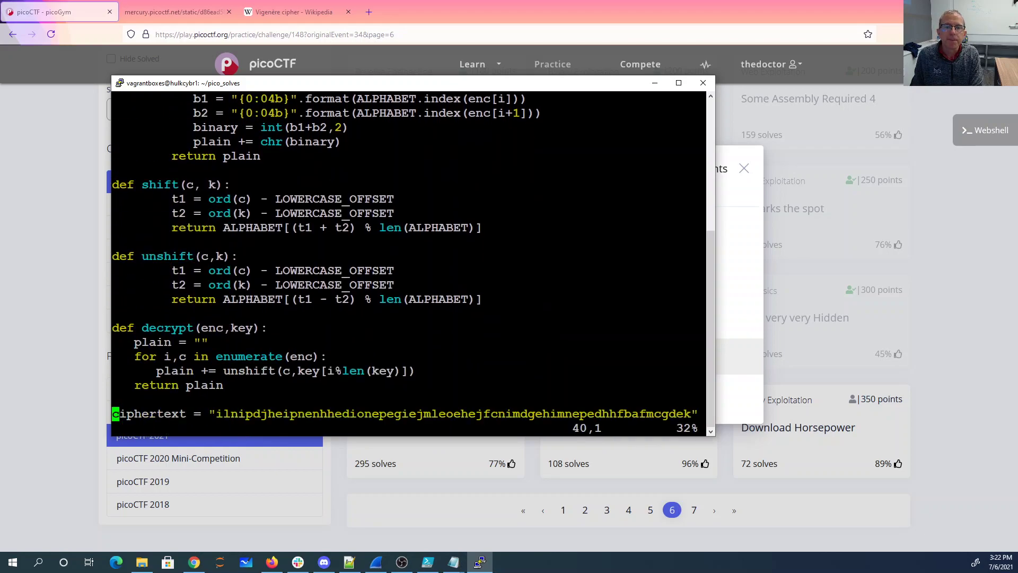
key("Down")
key("Down")
key("Down")
key("Down")
key("Down")
key("Down")
key("Down")
key("Down")
key("Down")
key("Down")
key("Down")
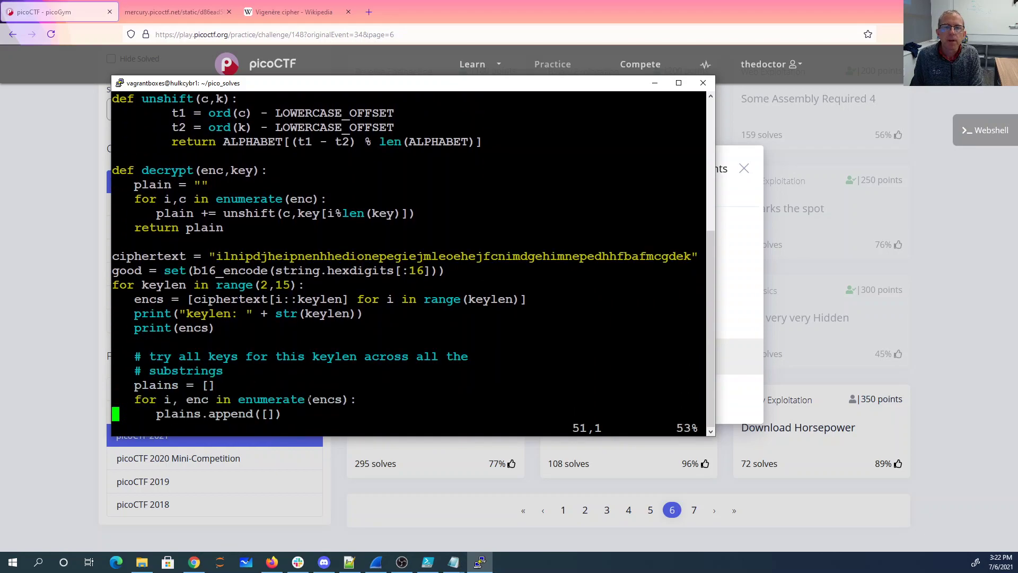
key("Down")
key("Down")
key("Down")
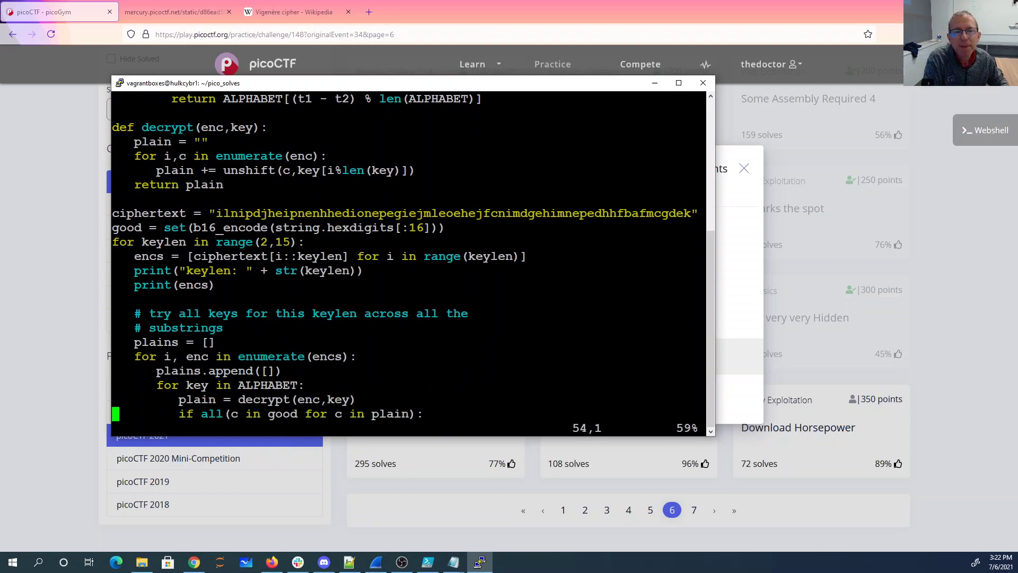
mouse_move(193, 241)
left_mouse_down()
mouse_move(706, 241)
mouse_move(114, 247)
left_mouse_up()
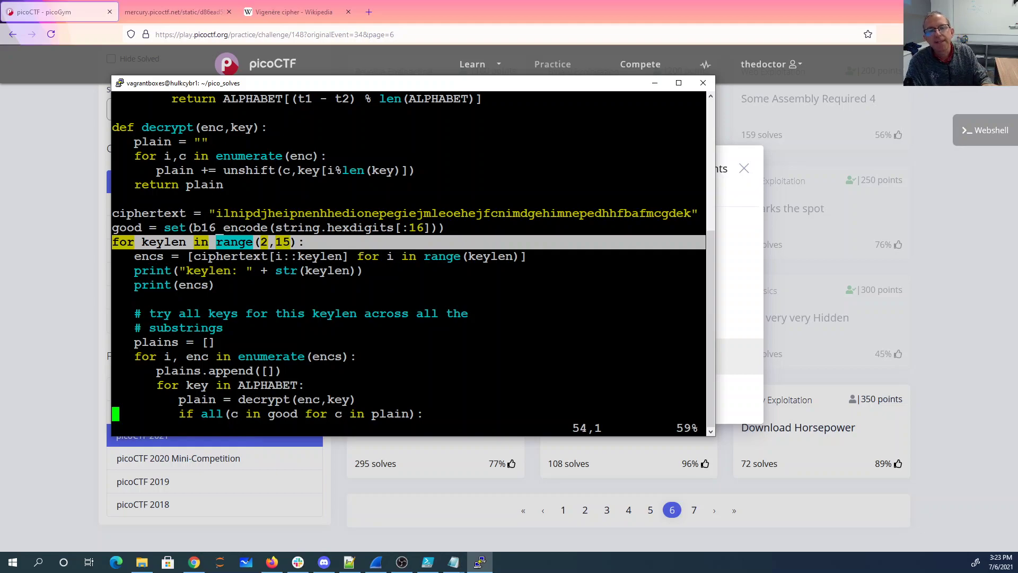
mouse_move(533, 248)
left_mouse_down()
mouse_move(114, 248)
mouse_move(322, 253)
left_mouse_up()
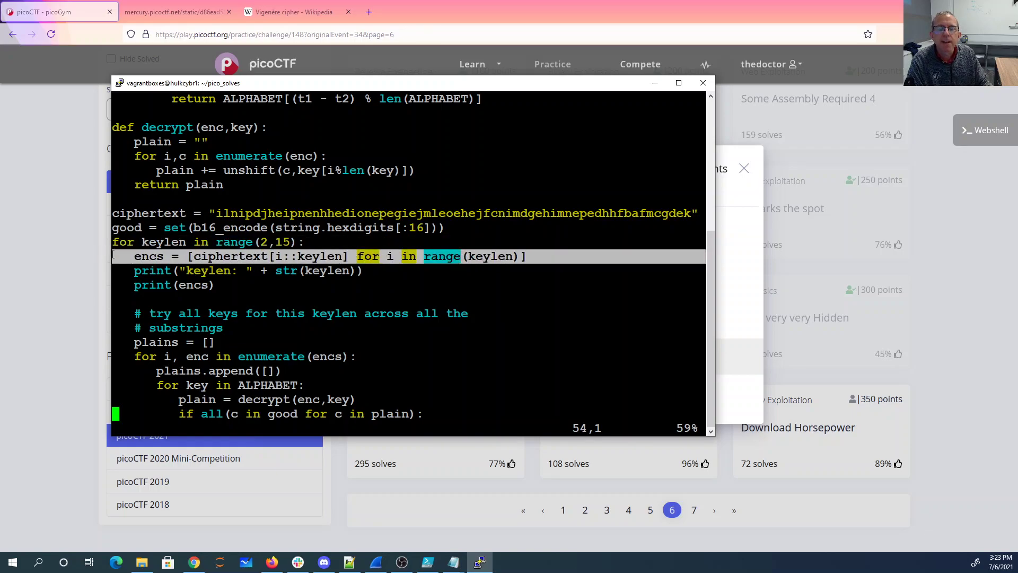
triple_click(323, 253)
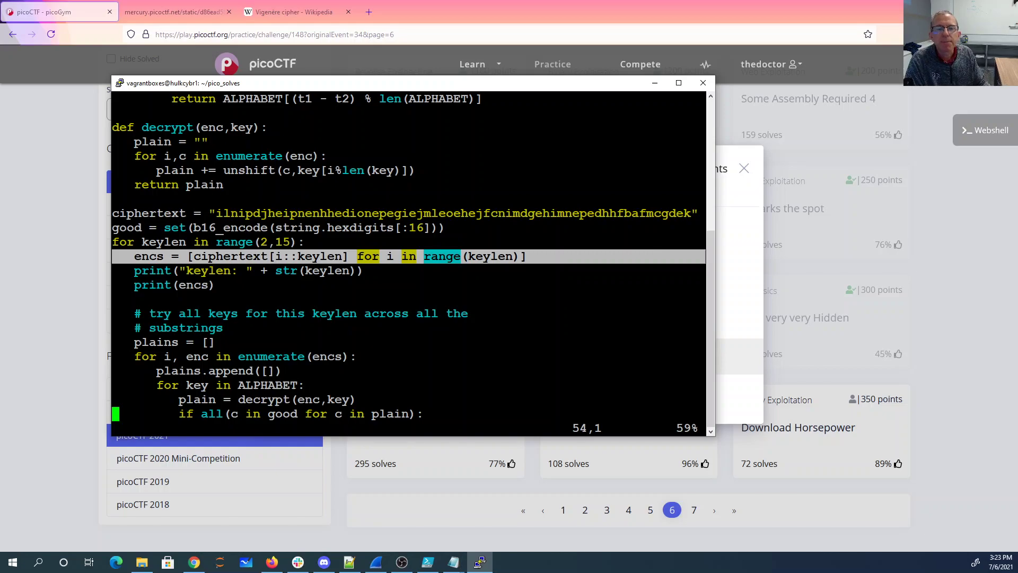
key("j")
key("j")
key("j")
key("j")
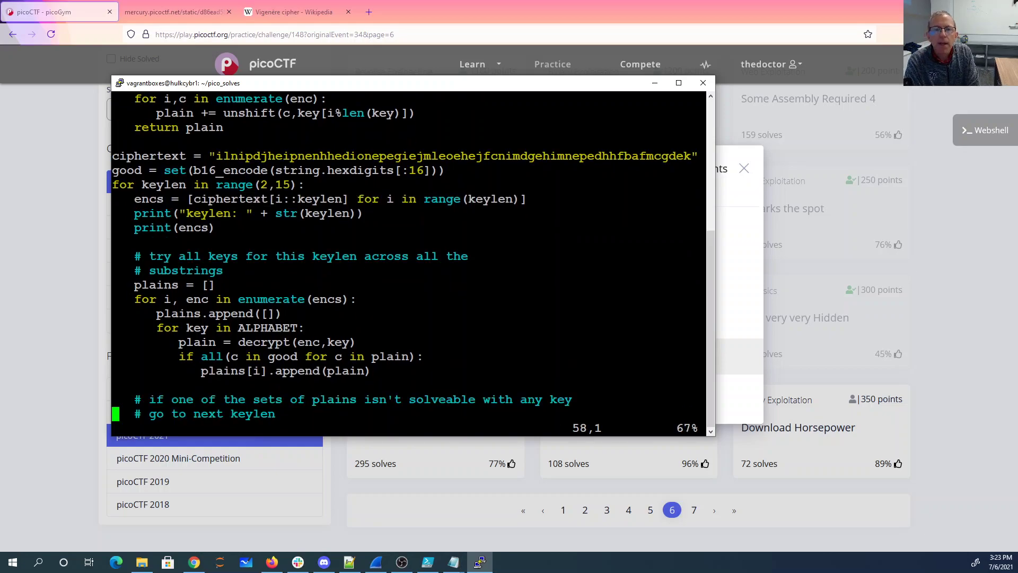
key("j")
key("j")
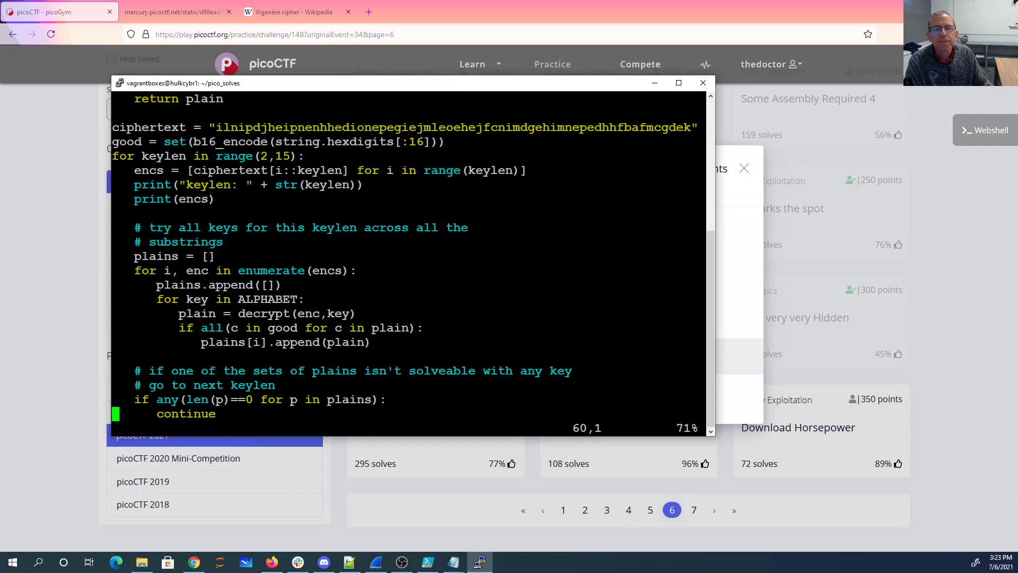
double_click(250, 314)
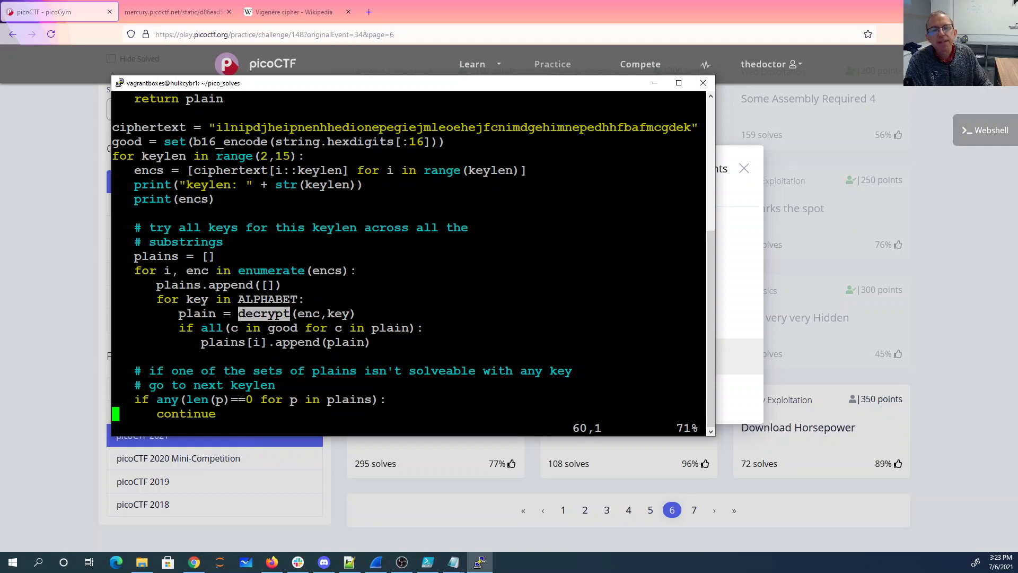
double_click(275, 329)
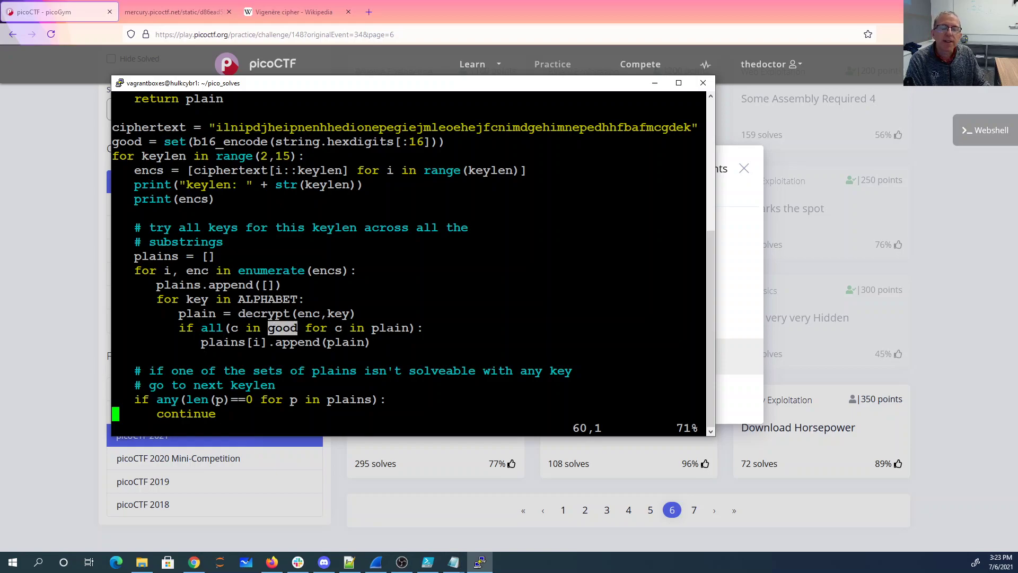
left_click_drag(413, 342, 175, 343)
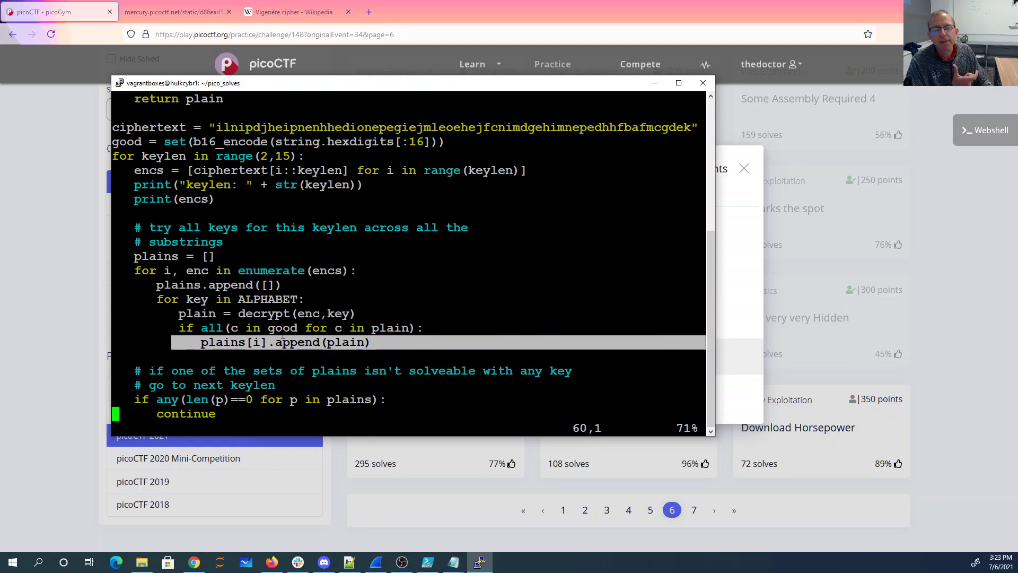
left_click(282, 339)
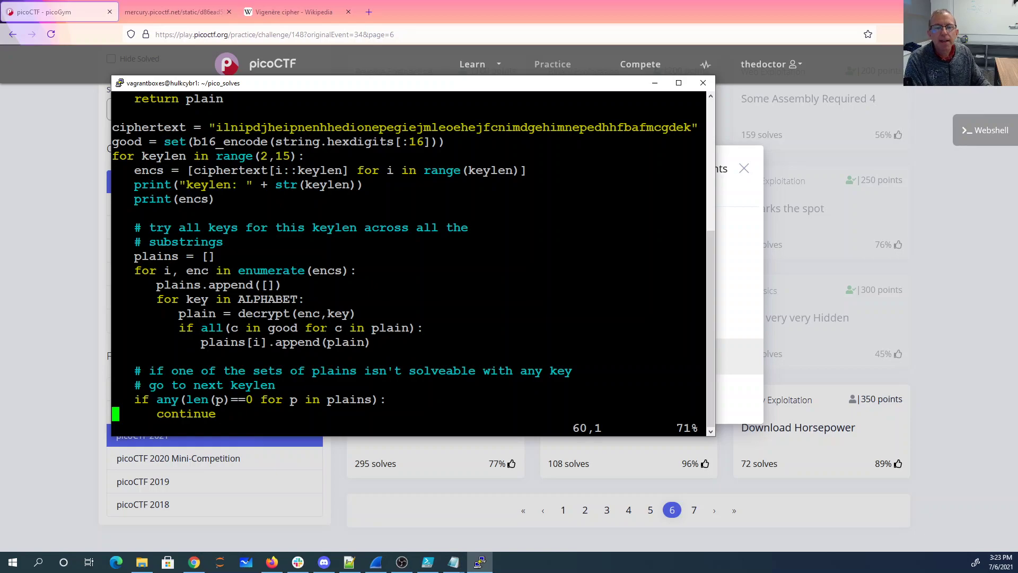
key("j")
key("j")
key("j")
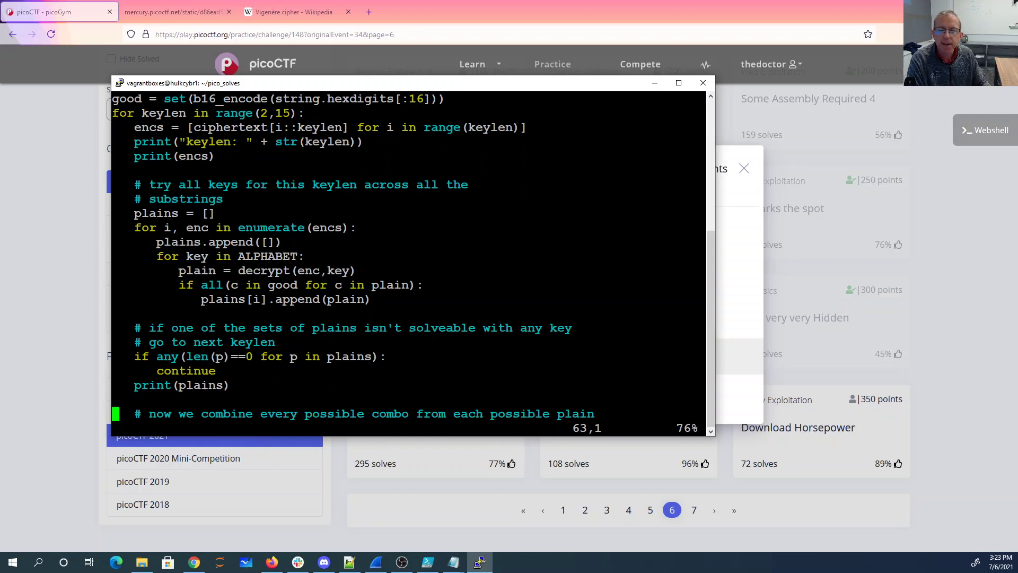
key("j")
key("j")
key("j")
key("j")
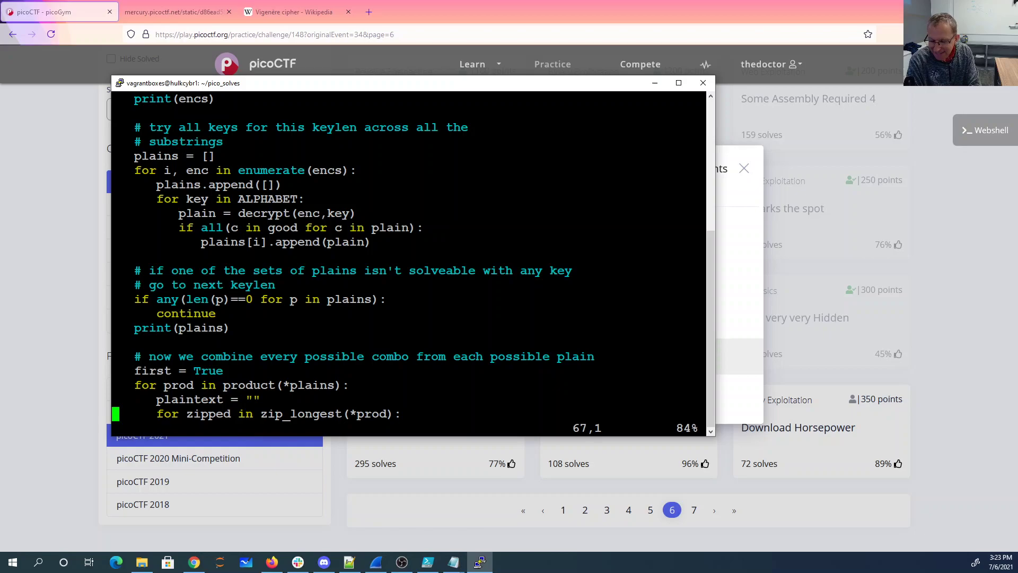
key("j")
key("j")
key("j")
key("j")
key("j")
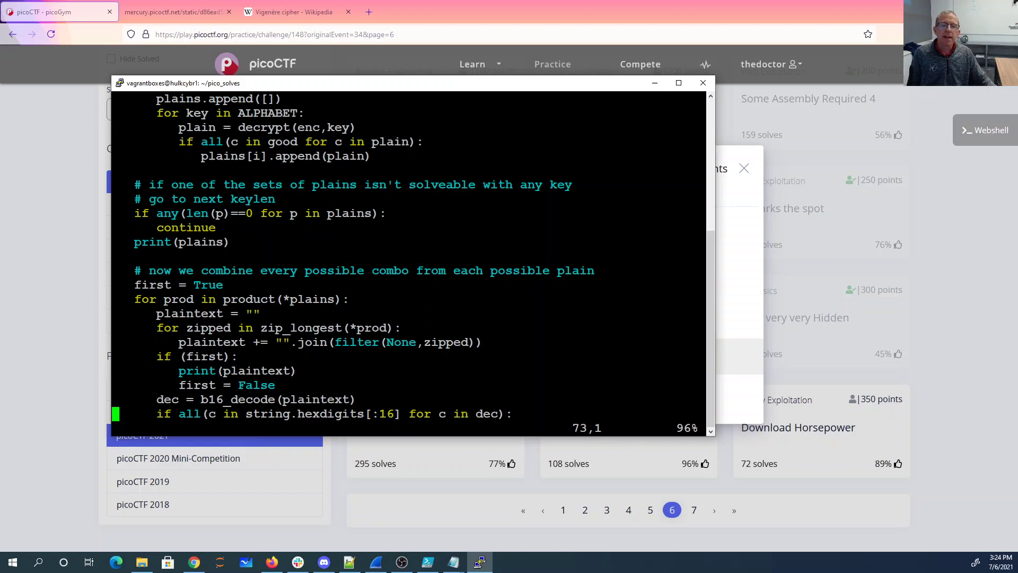
left_click_drag(707, 399, 290, 399)
left_click(289, 399)
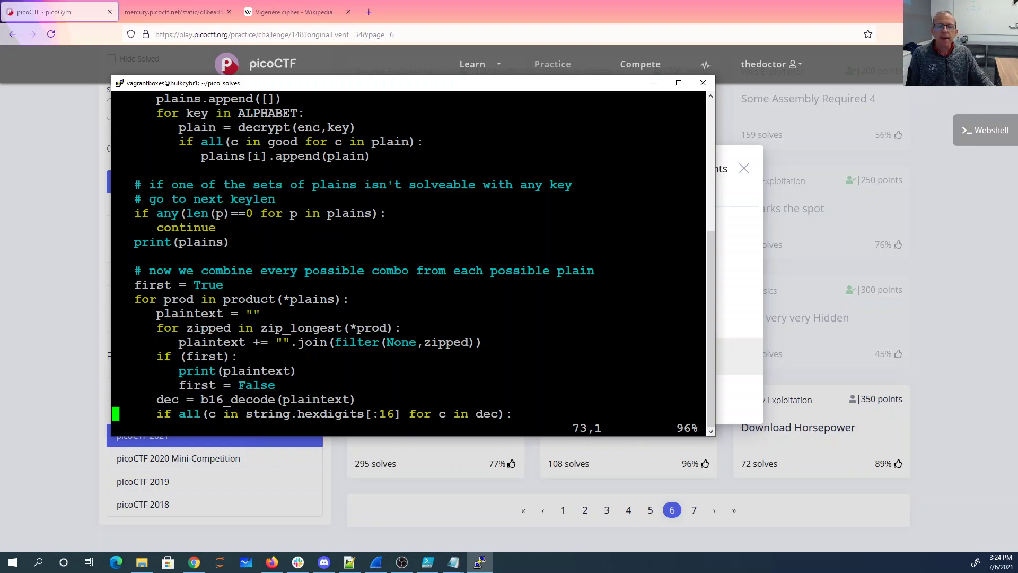
key("Down")
key("Down")
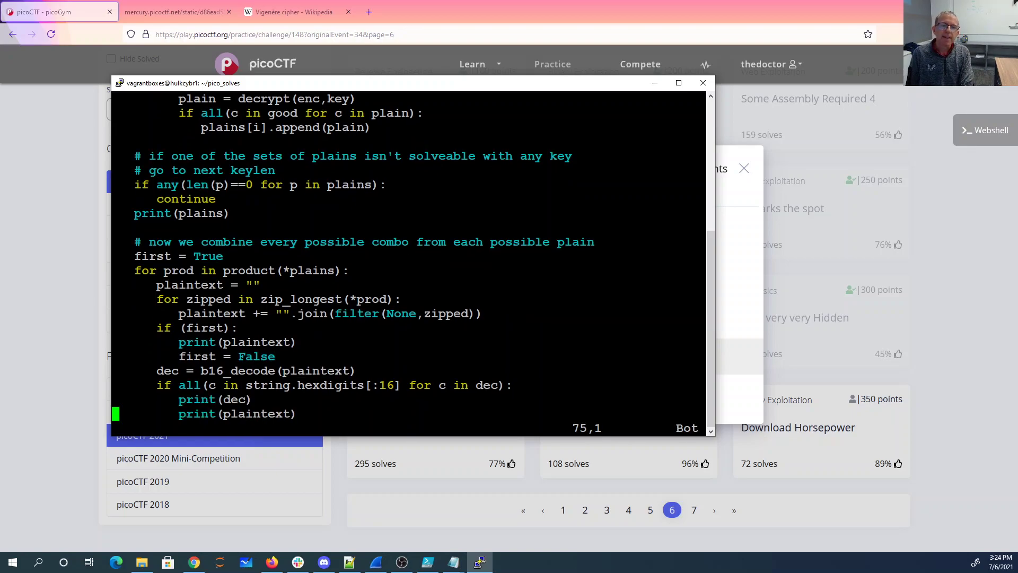
type(":")
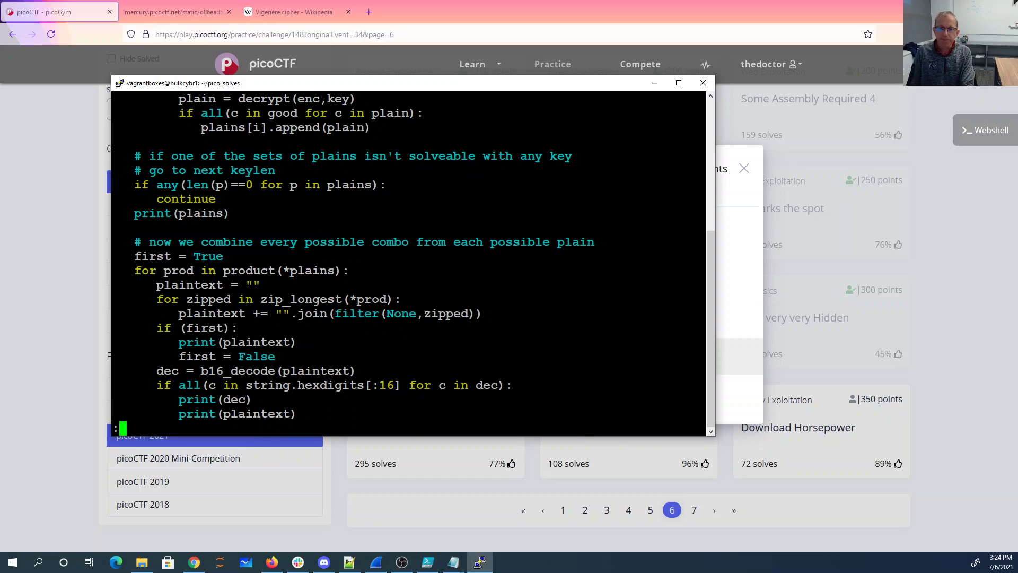
type("wq")
- Save the solver and run it with python3 new_vignere_solve.py
key("Return")
type("python3")
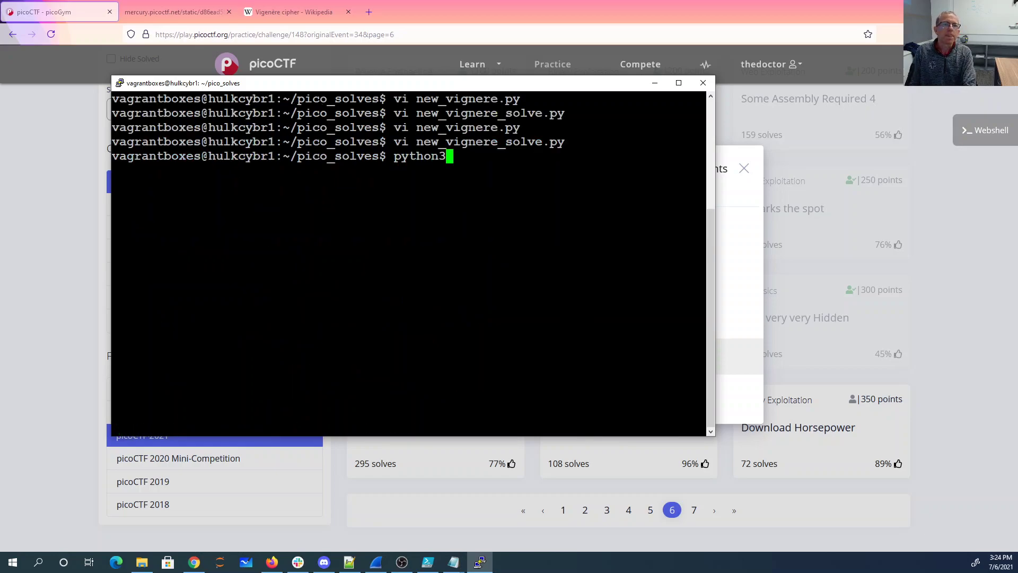
type(" ne")
key("Tab")
type("_")
key("Tab")
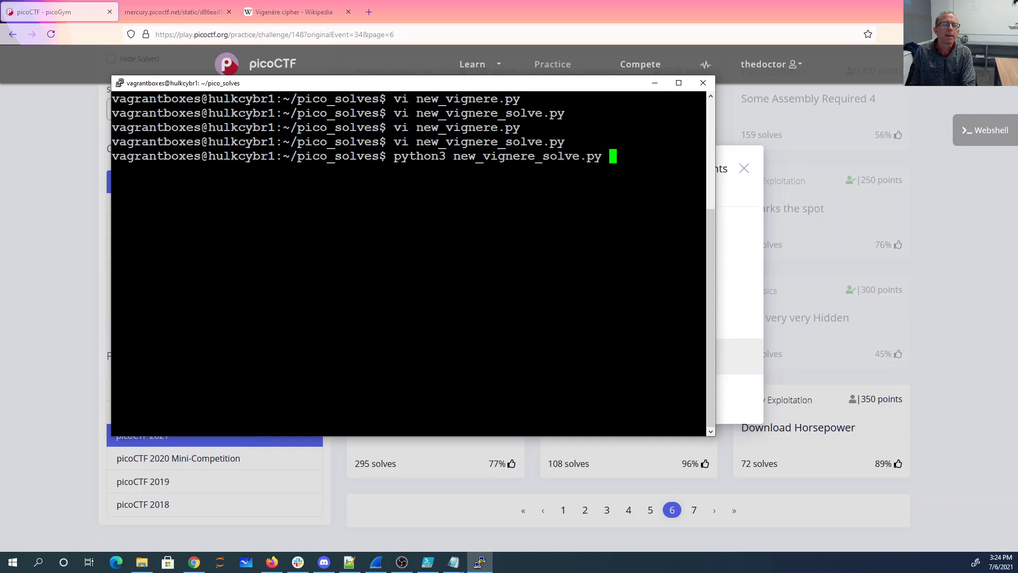
key("Return")
scroll(409, 263, "up", 4)
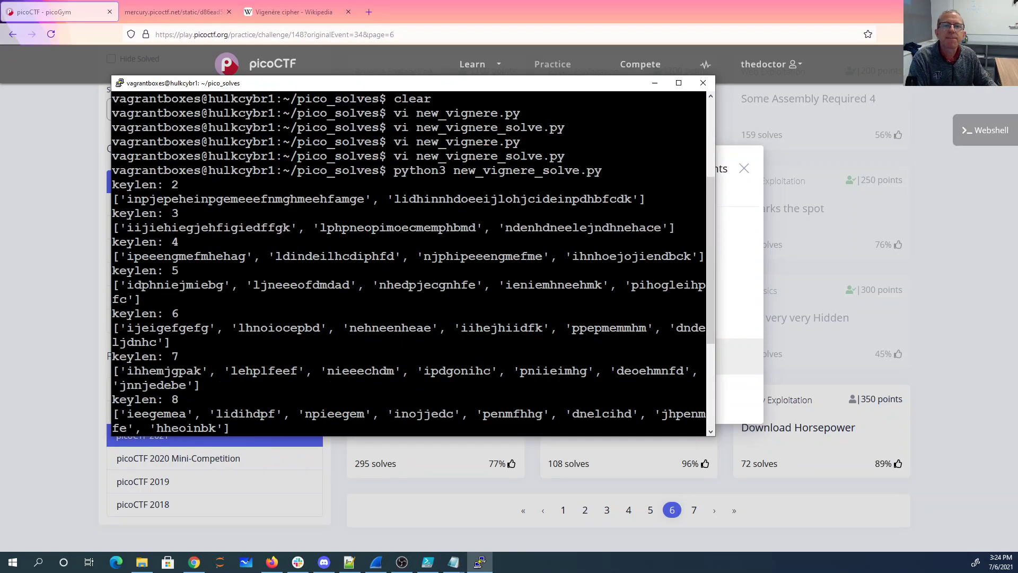
scroll(409, 263, "up", 2)
scroll(409, 262, "down", 3)
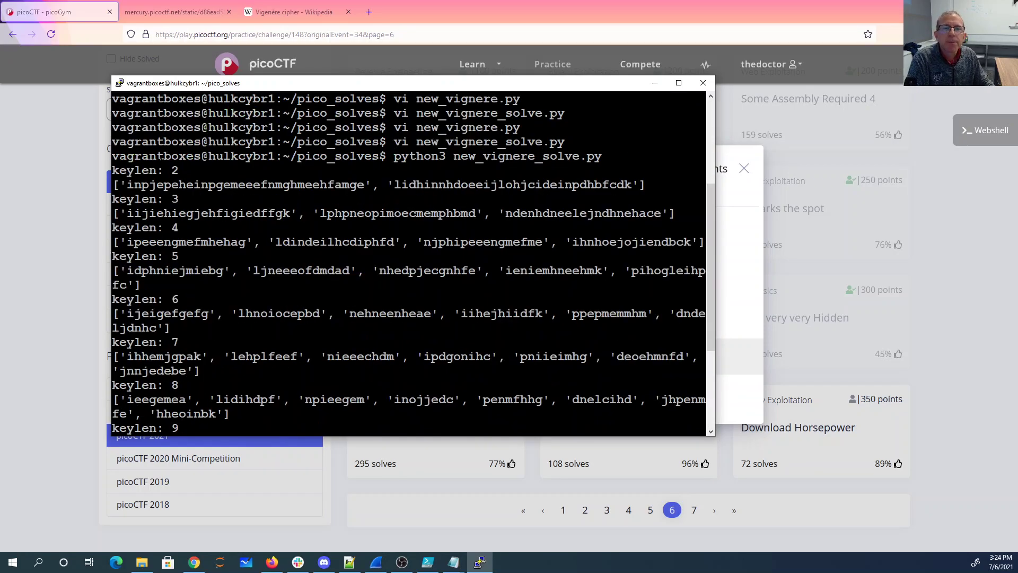
- Highlight the keylen 2, keylen 3 and keylen 8 substrings in the solver output
left_click_drag(119, 185, 364, 184)
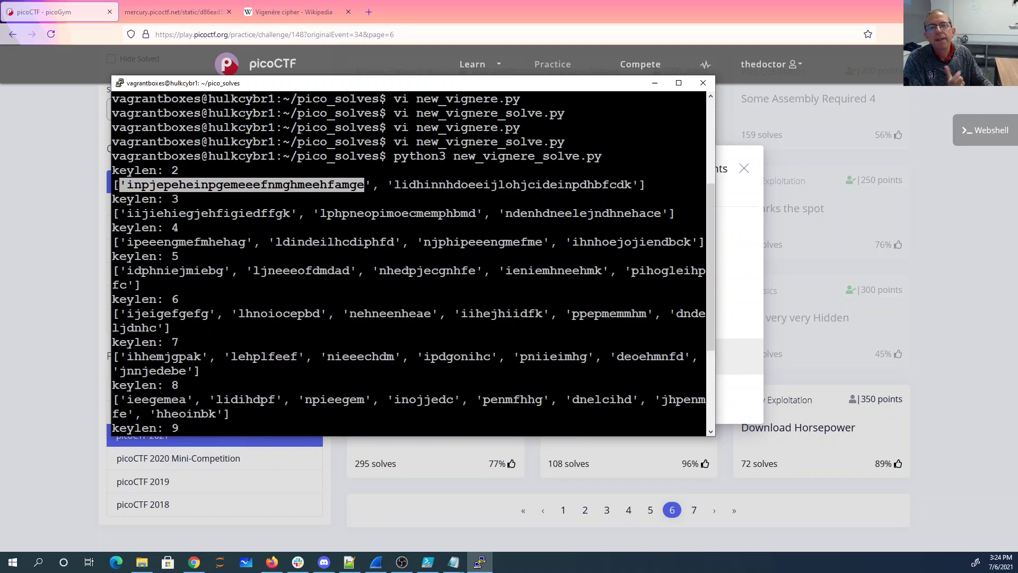
left_click(365, 185)
left_click_drag(394, 184, 633, 185)
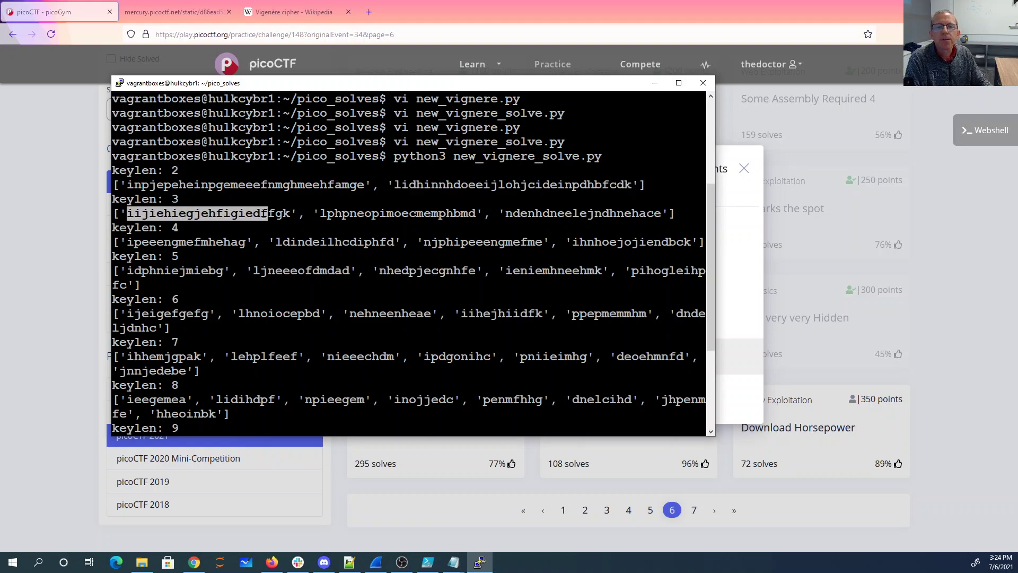
left_click_drag(126, 213, 283, 214)
left_click(283, 213)
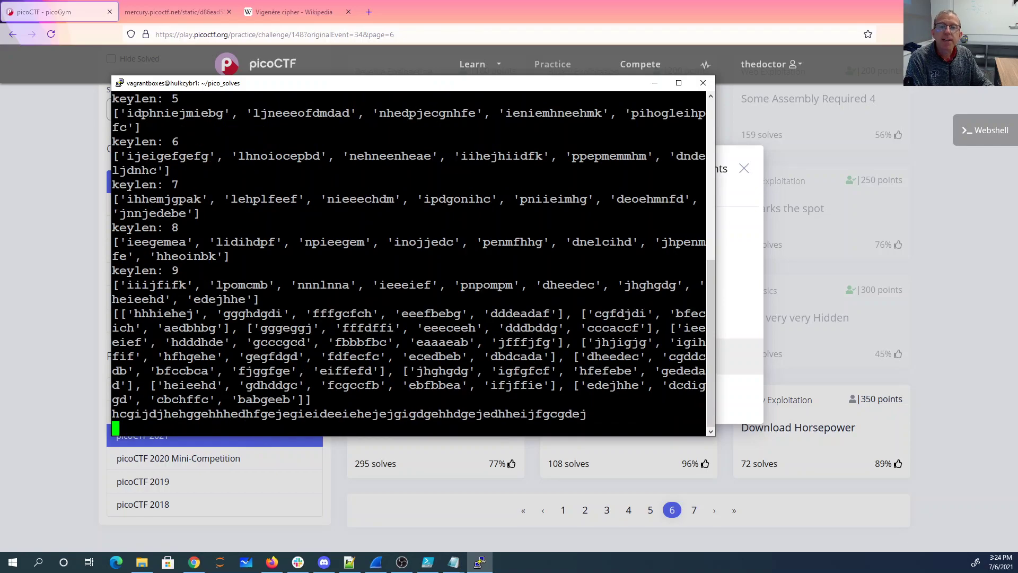
left_click_drag(229, 256, 219, 226)
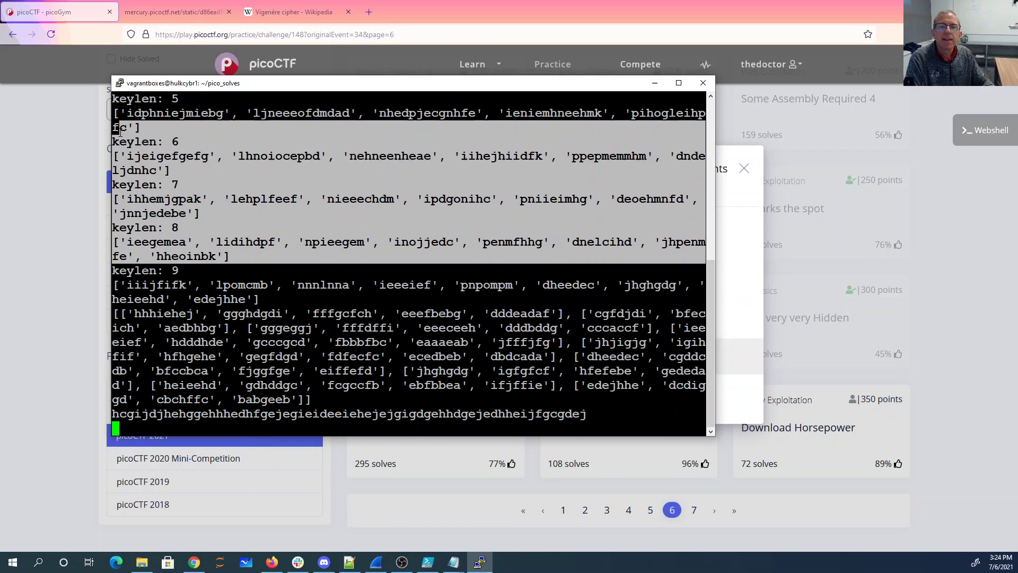
key("Return")
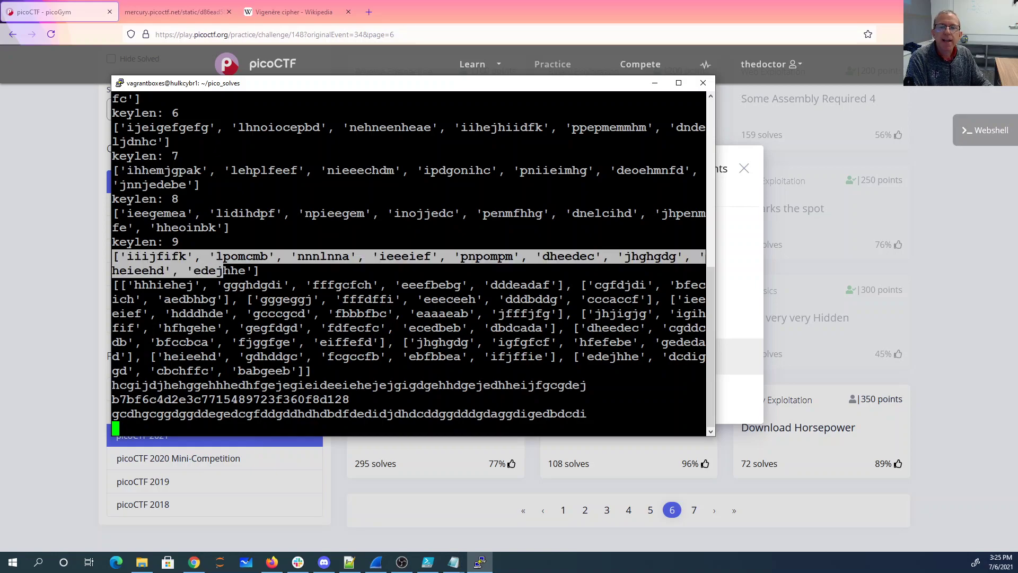
- Examine the keylen 9 substrings and candidates such as lpomcmb and gggeggj
left_click_drag(112, 256, 261, 271)
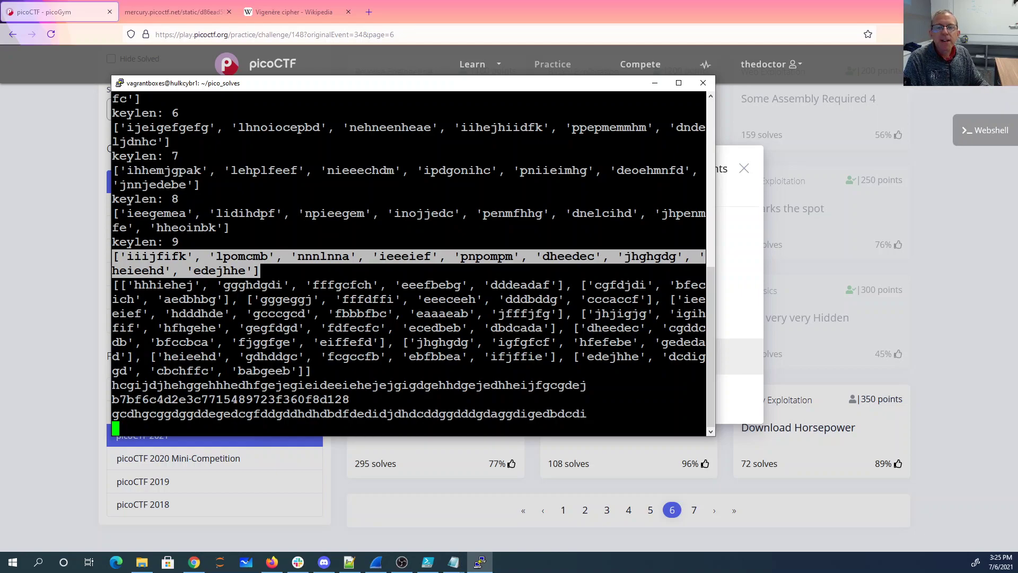
left_click_drag(114, 285, 231, 299)
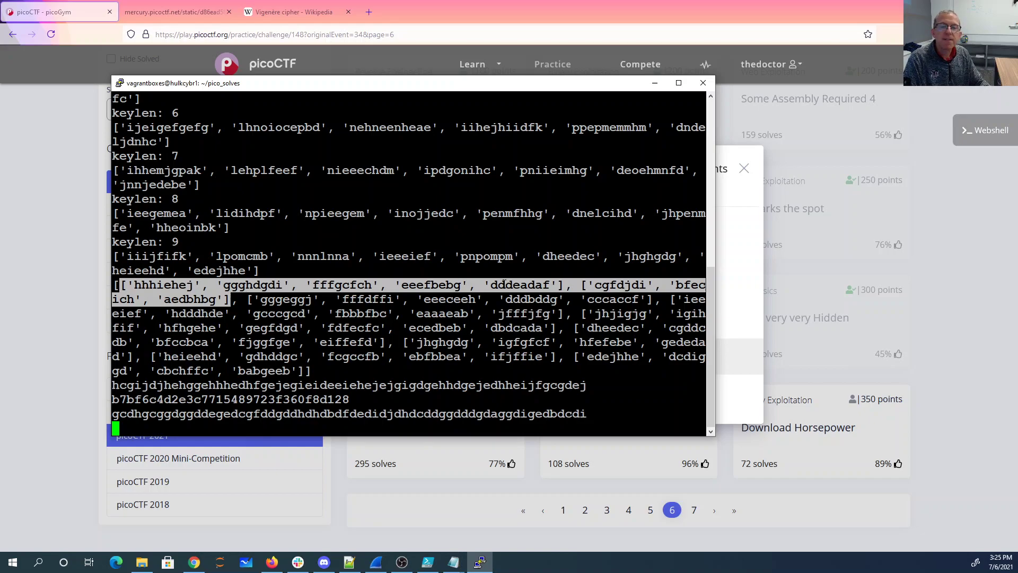
double_click(241, 256)
double_click(273, 299)
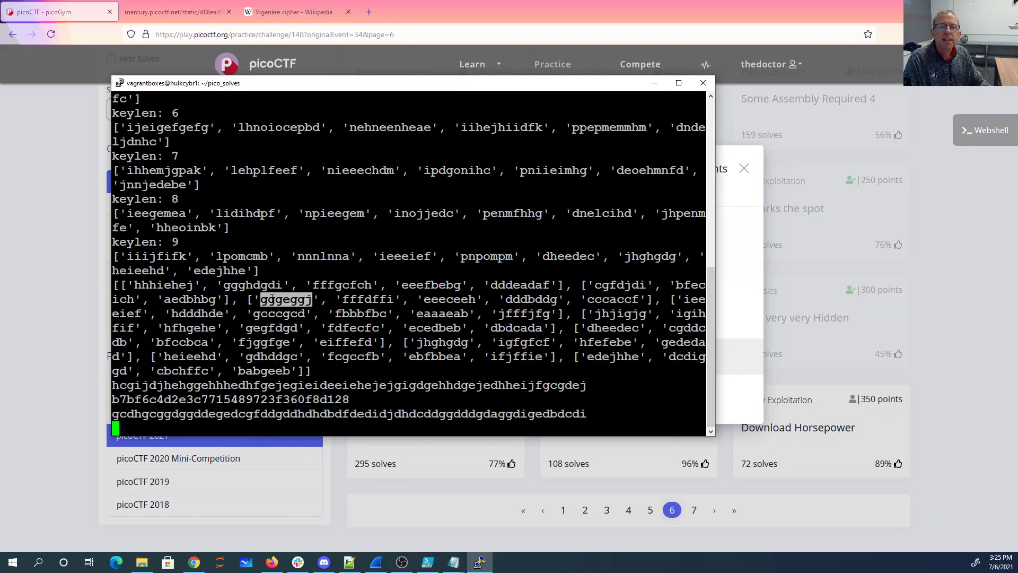
left_click(361, 299)
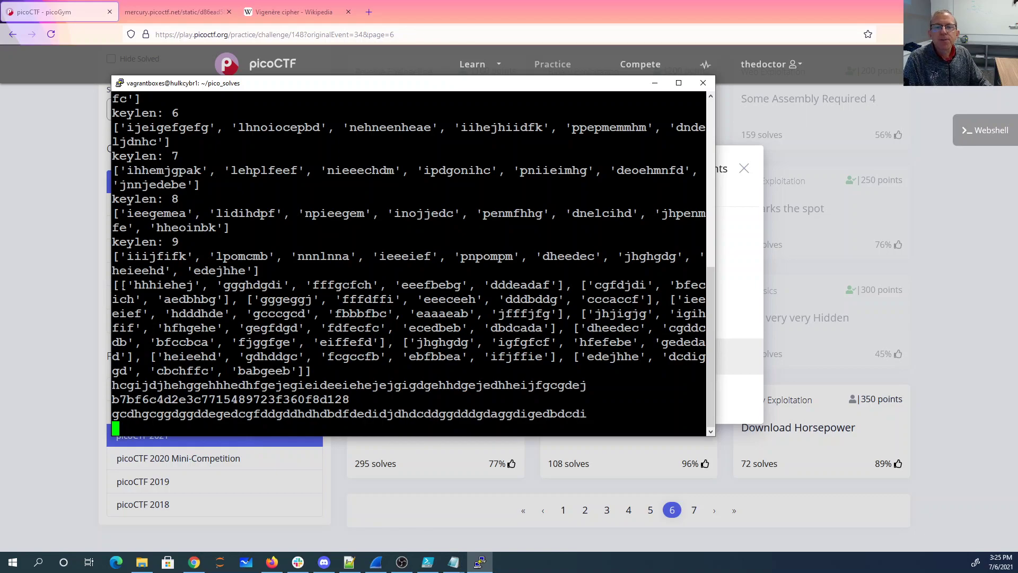
- Highlight the keylen 9 candidate plaintext groups and the first combined plaintext string
left_click_drag(120, 284, 561, 285)
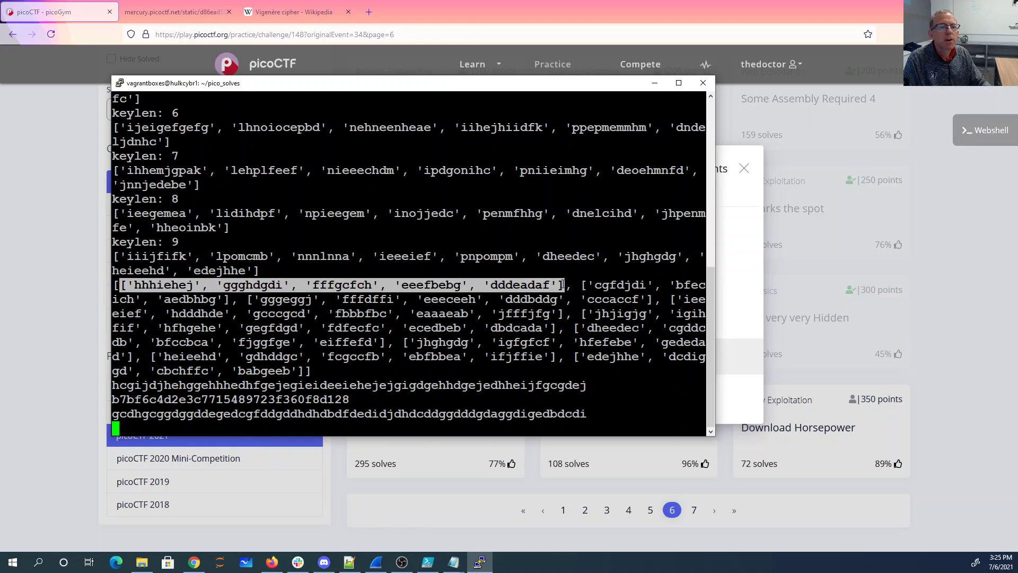
right_click(563, 285)
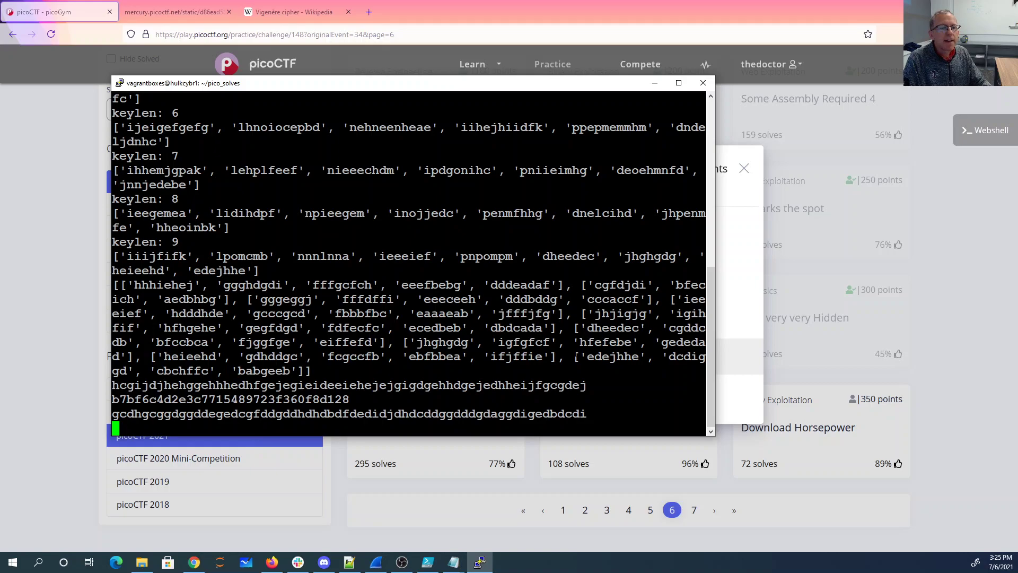
left_click_drag(575, 356, 305, 370)
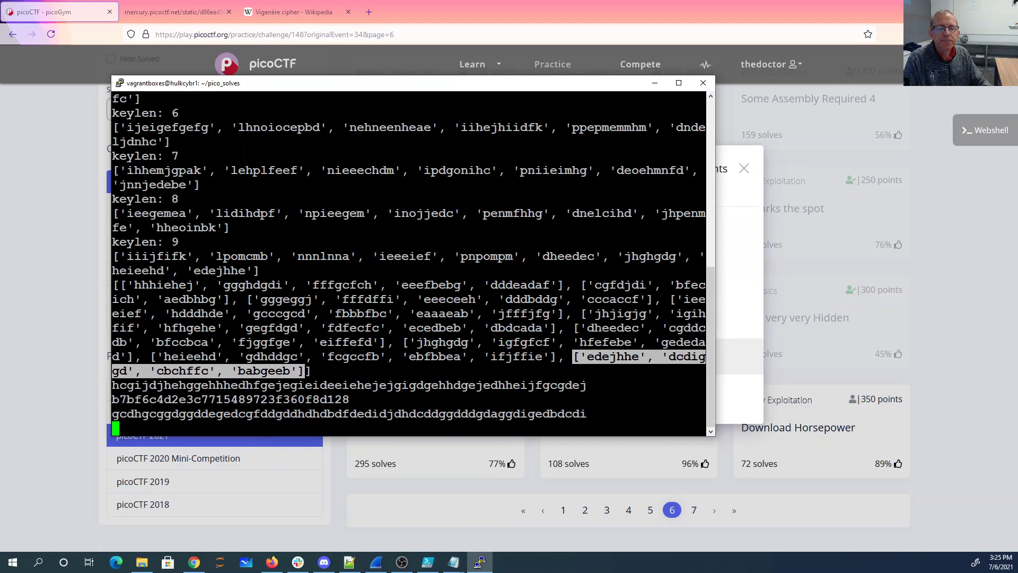
key("ctrl+c")
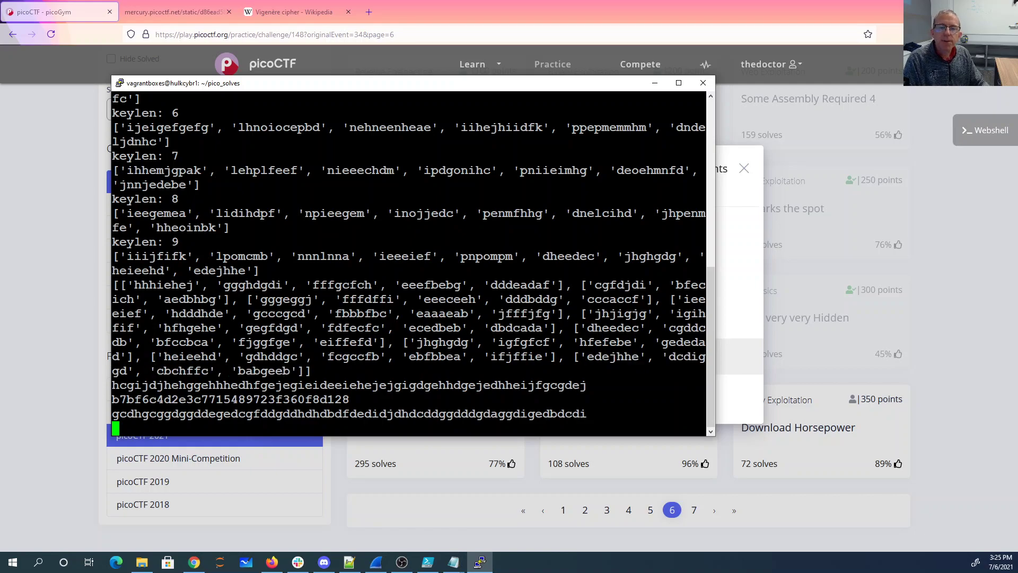
left_click_drag(111, 385, 587, 385)
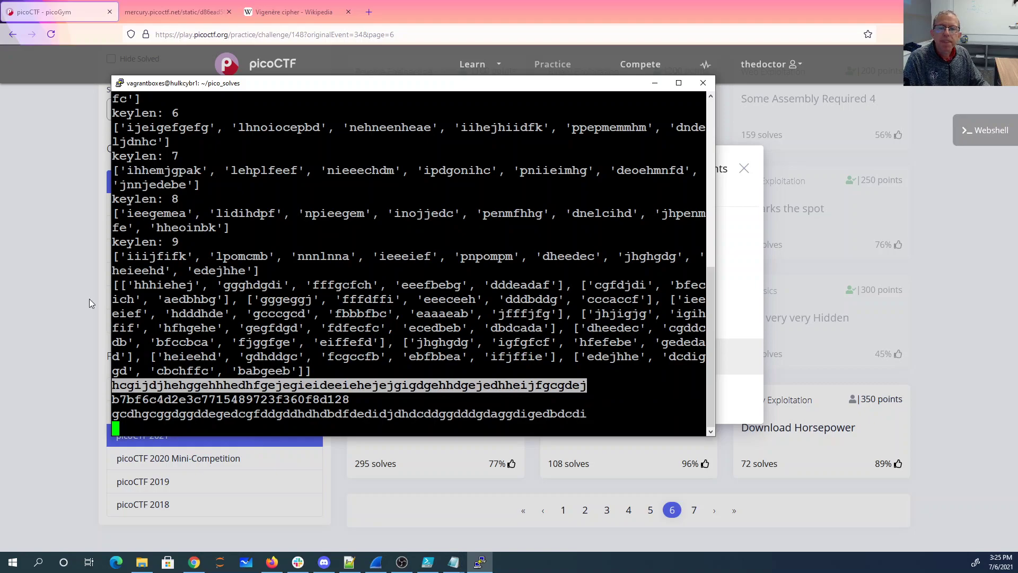
key("ctrl+c")
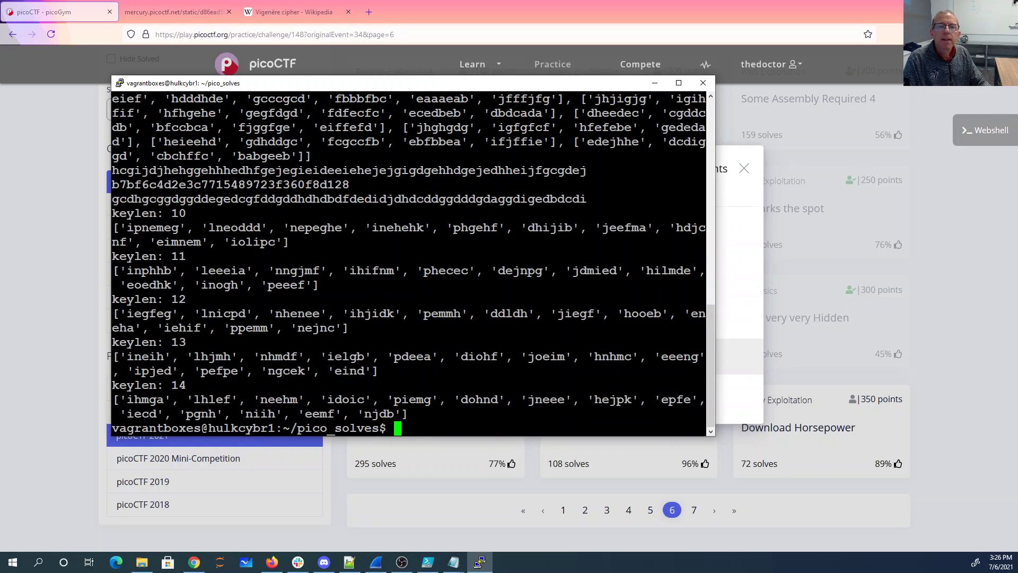
scroll(328, 343, "up", 4)
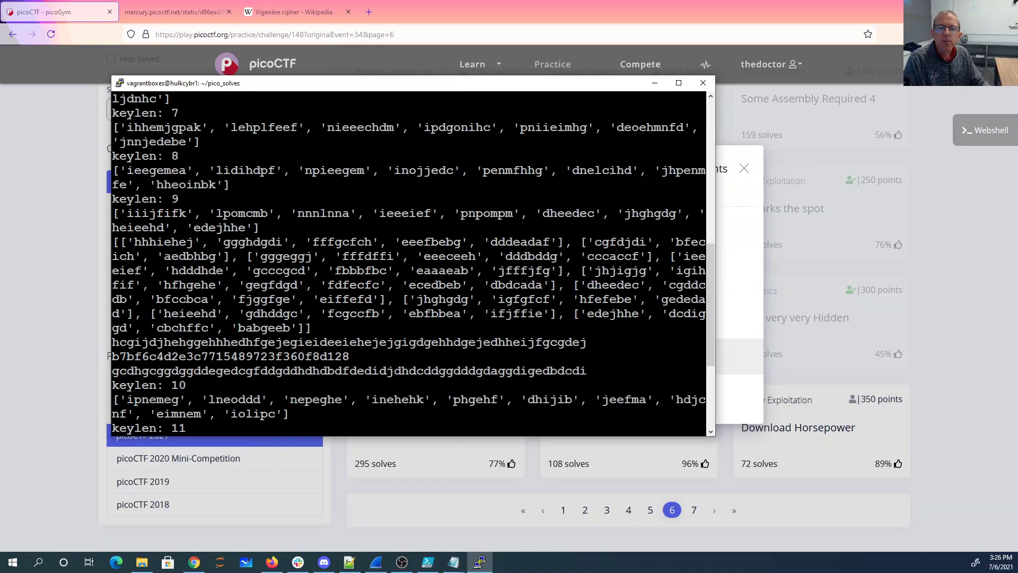
left_click_drag(112, 342, 180, 343)
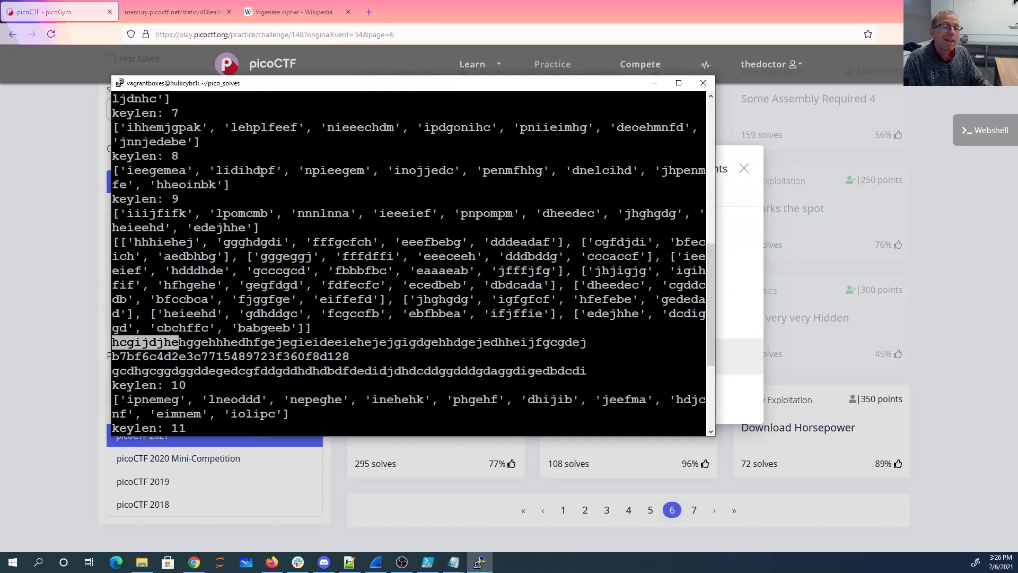
mouse_move(350, 357)
left_mouse_down()
mouse_move(111, 357)
mouse_move(143, 372)
mouse_move(587, 370)
left_mouse_up()
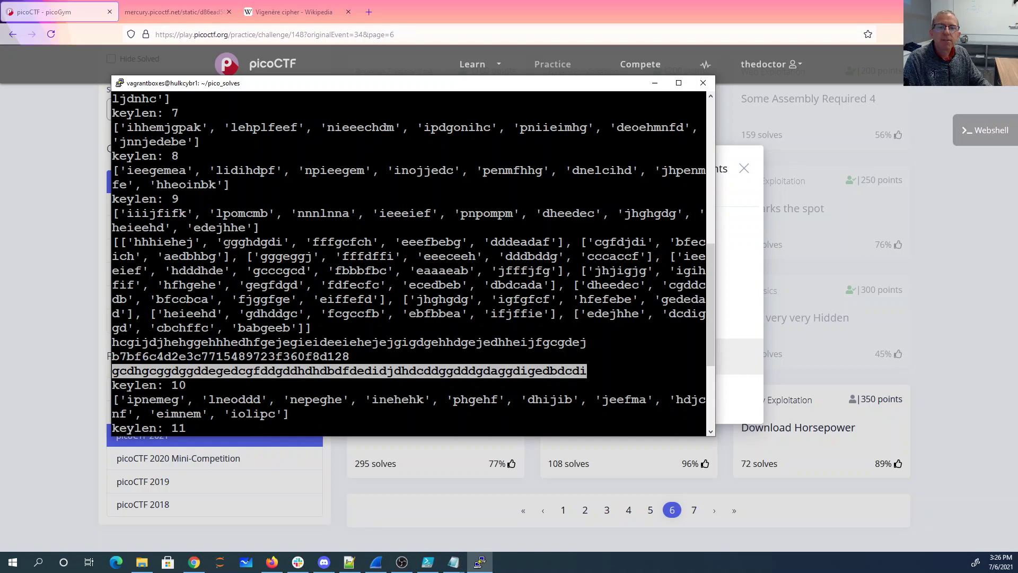
left_click_drag(223, 242, 284, 242)
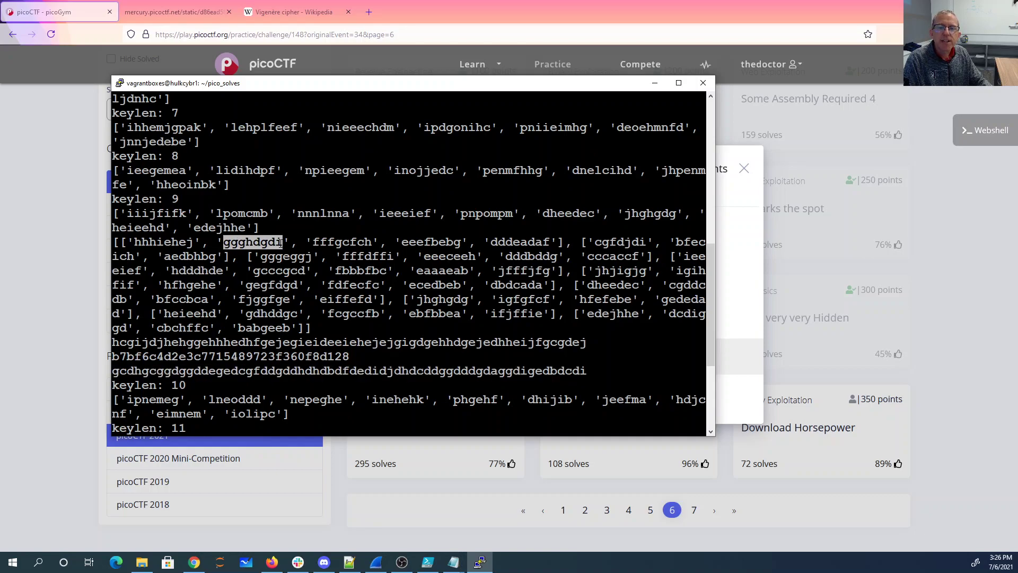
left_click_drag(594, 242, 647, 242)
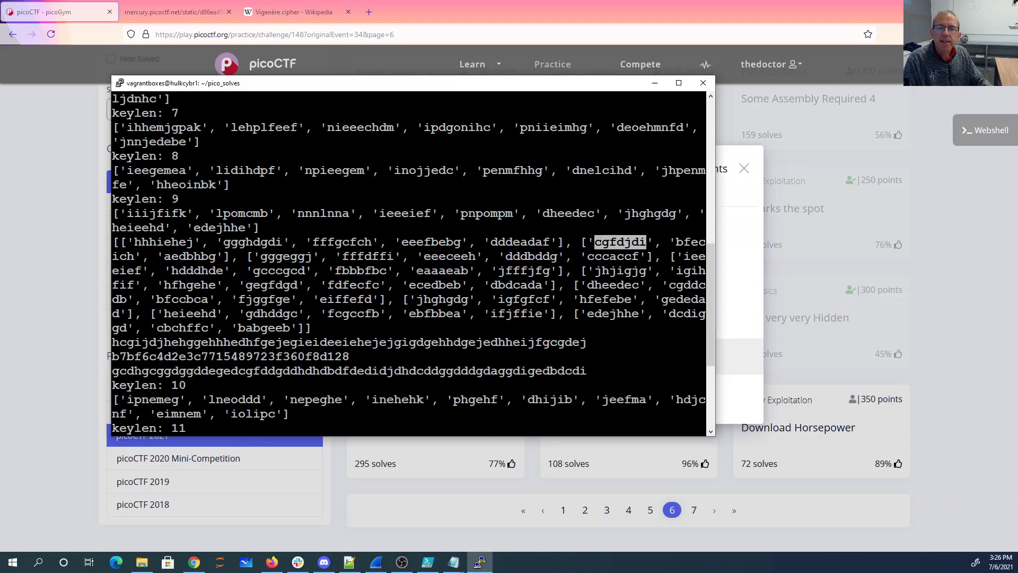
double_click(516, 257)
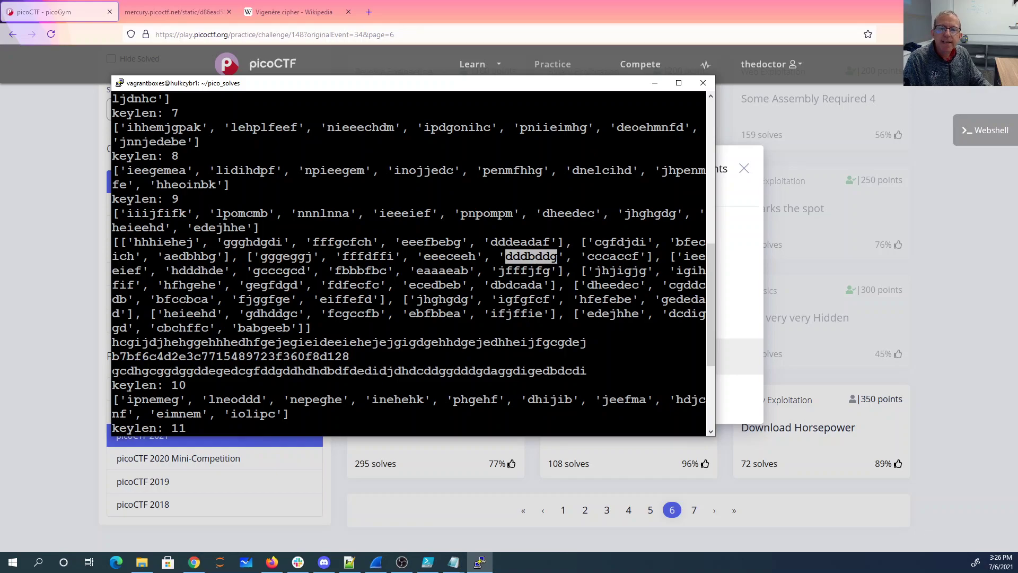
left_click_drag(112, 371, 178, 372)
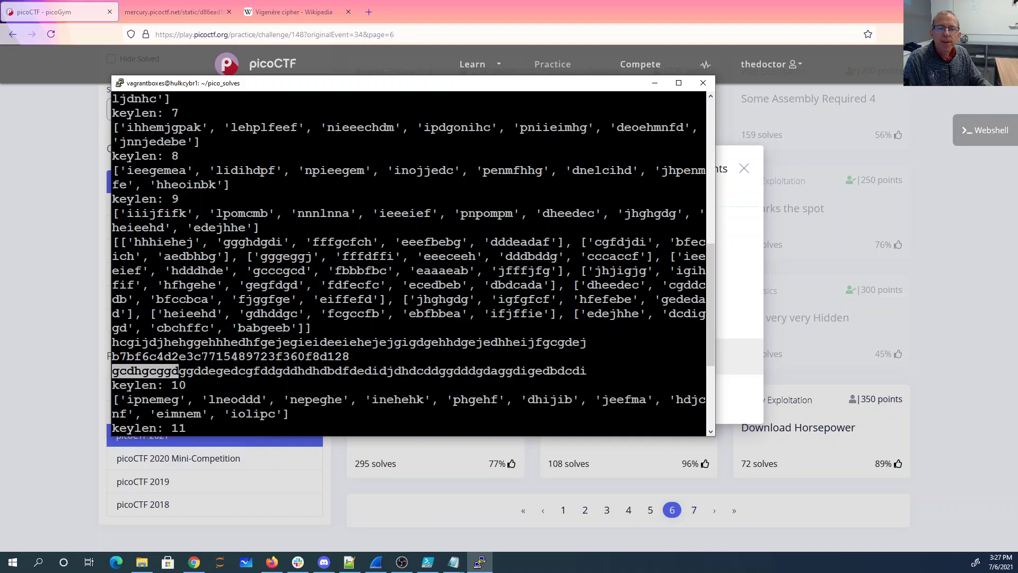
double_click(203, 356)
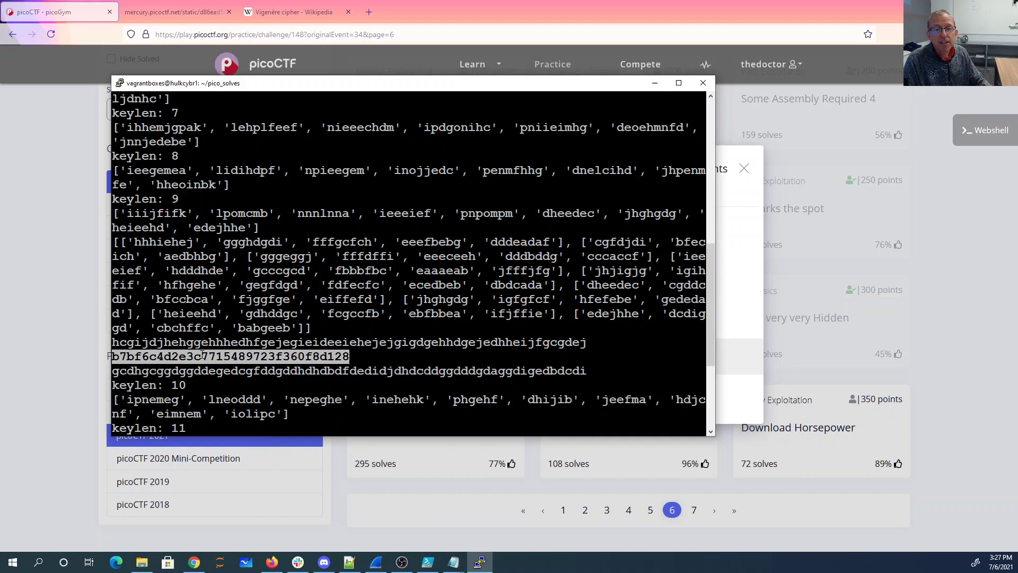
right_click(204, 356)
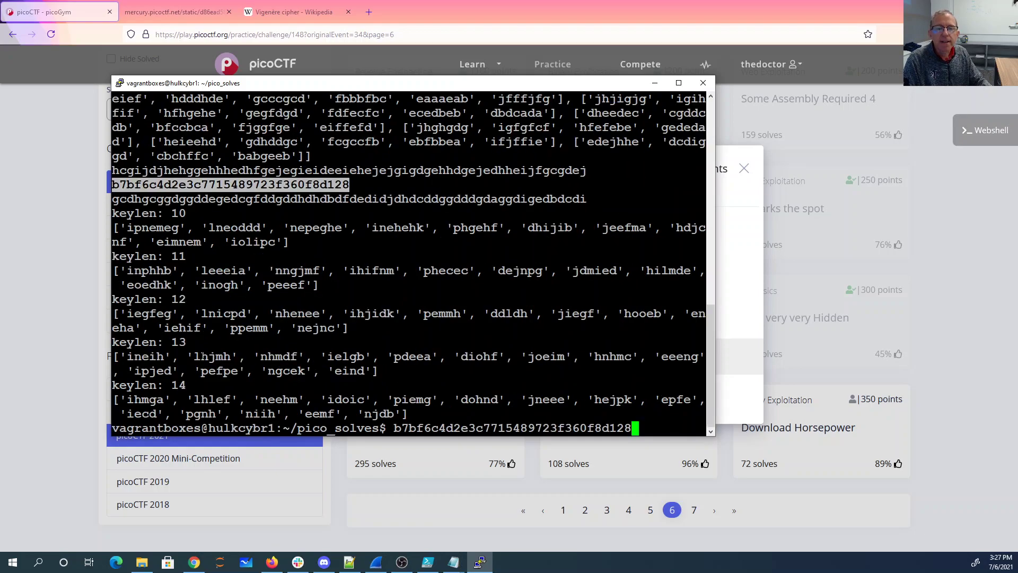
left_click(439, 486)
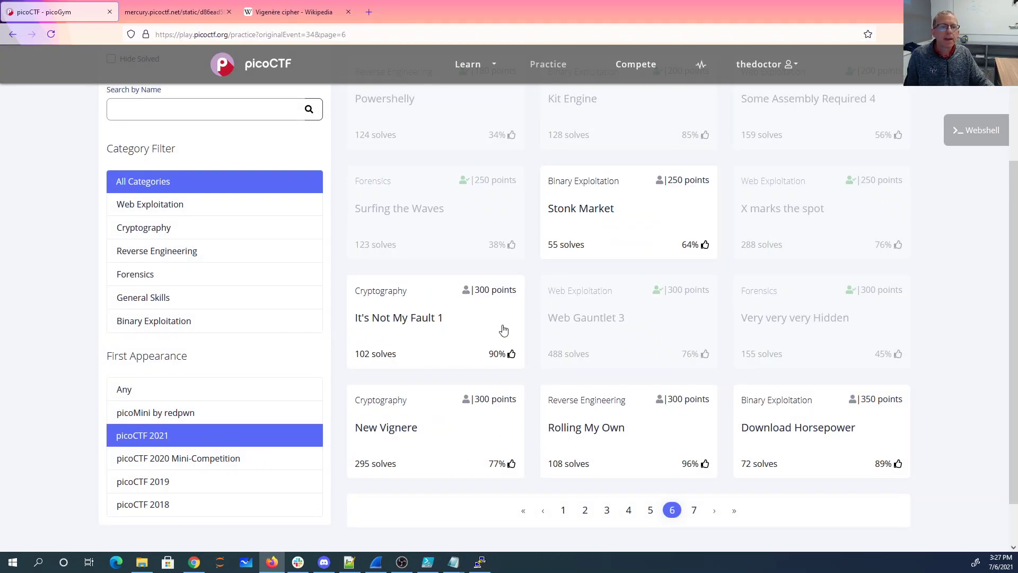
left_click(372, 400)
type("p")
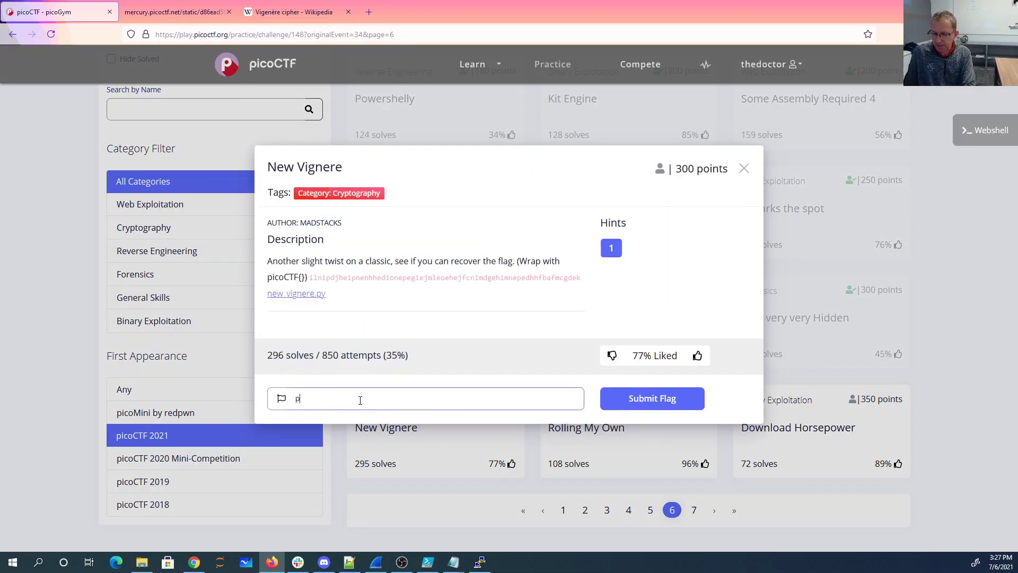
type("icoCTF{")
key("ctrl+v")
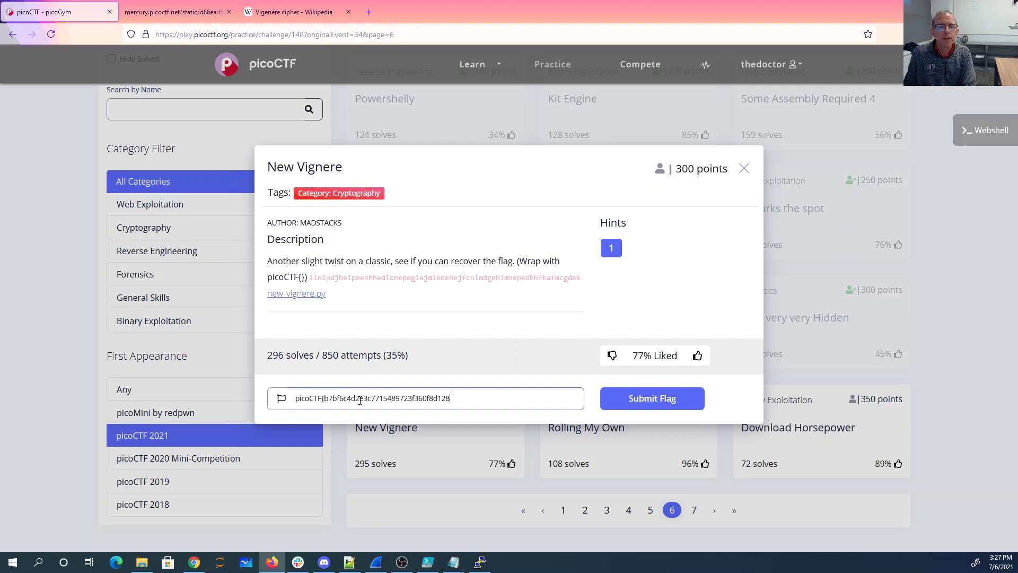
type("}")
left_click(649, 401)
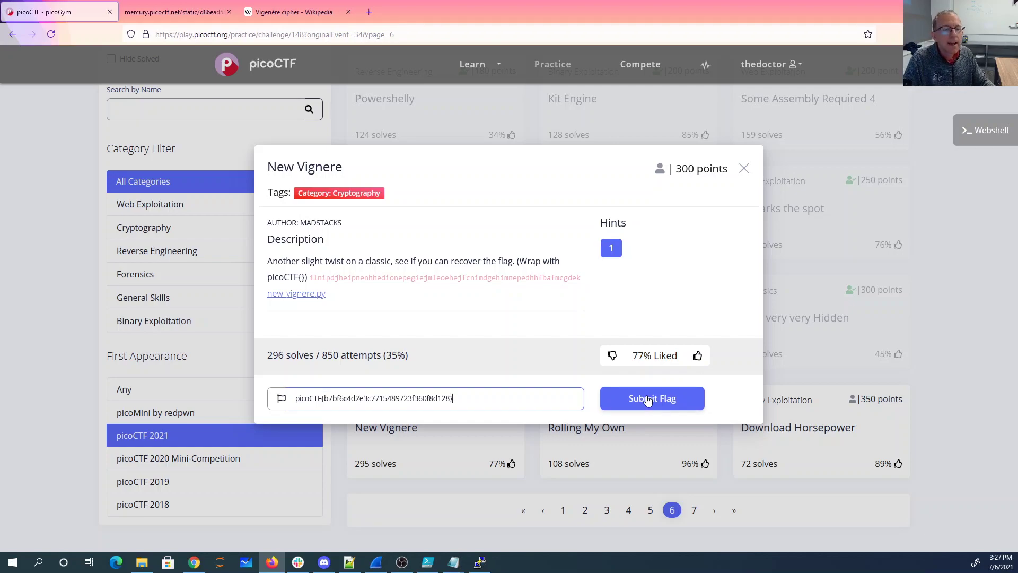
left_click(479, 563)
- Cancel the pasted prompt line and open new_vignere_solve.py in vim past the imports
key("ctrl+c")
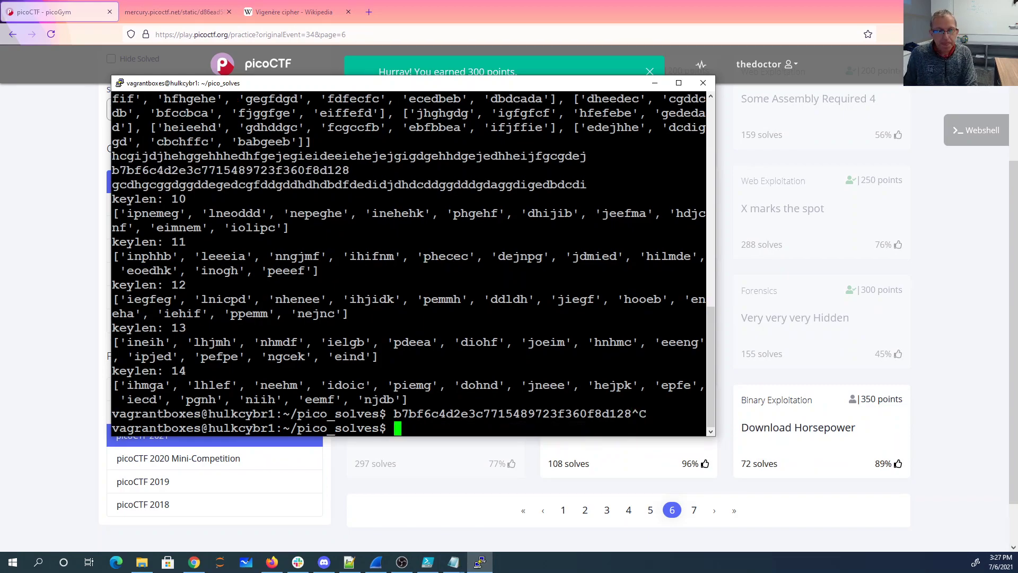
type("vi new_vignere_solve.py")
key("Return")
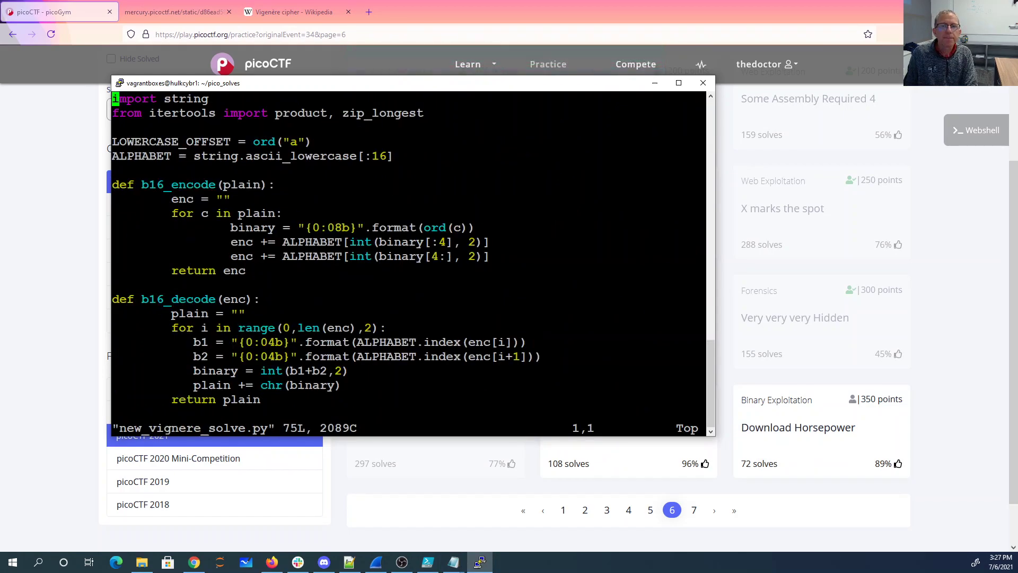
key("j")
key("j")
key("j")
key("j")
key("j")
key("j")
key("j")
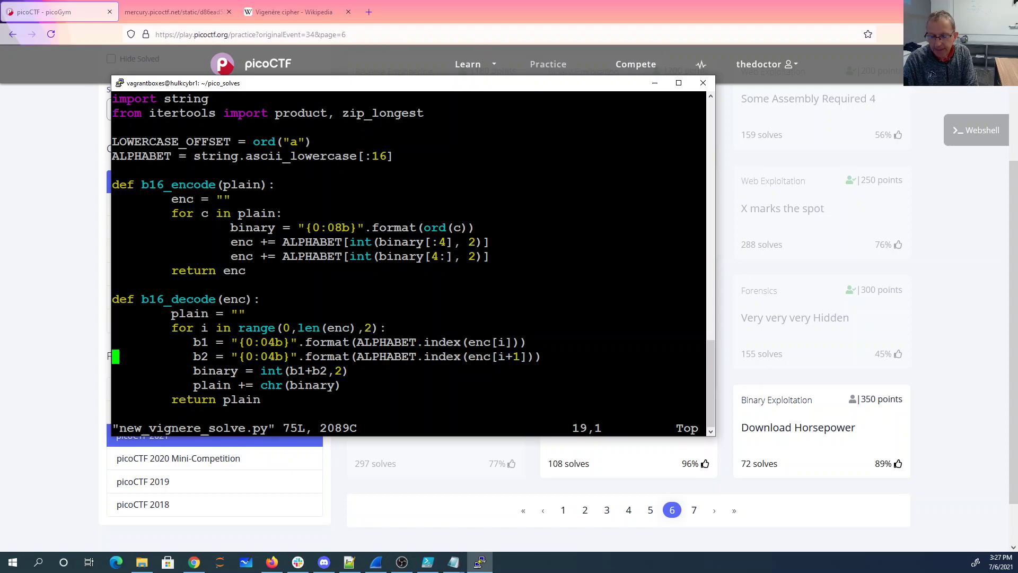
key("j")
key("j")
key("j")
key("j")
key("j")
key("j")
key("j")
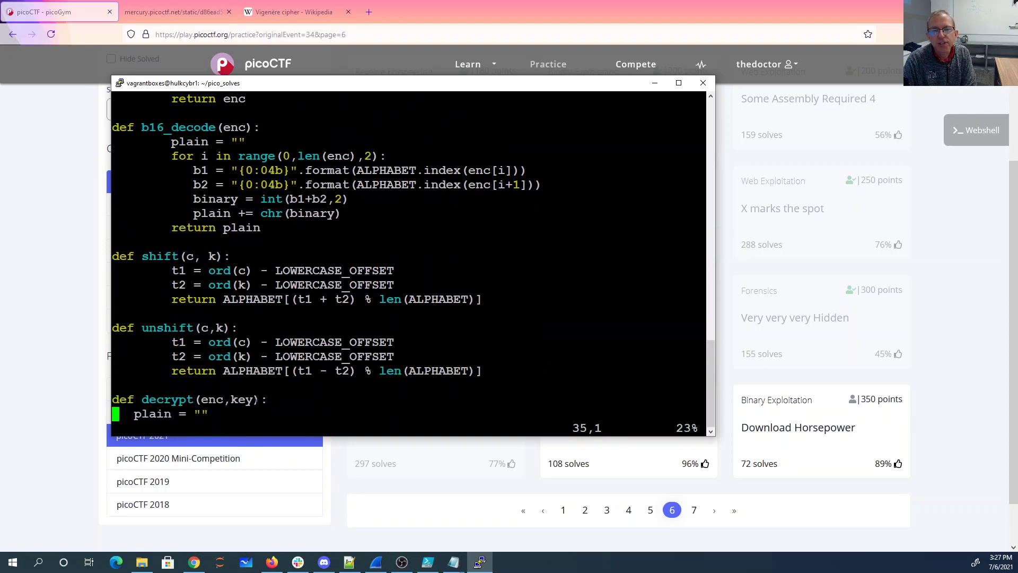
key("j")
key("j")
key("j")
- Scroll through the decrypt function, keylen and key-trial loops to the final print statements
key("j")
key("j")
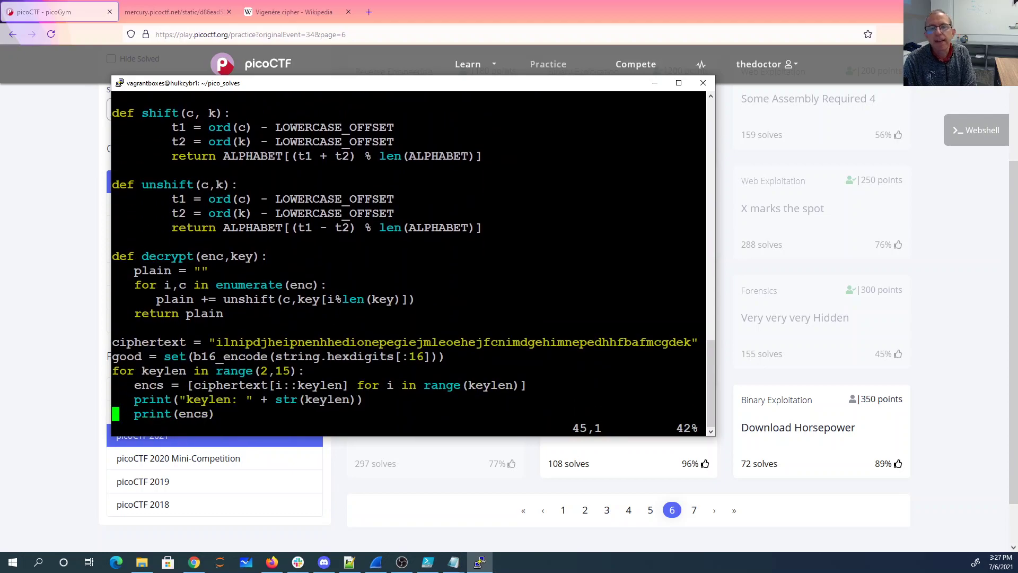
key("j")
key("j")
key("j")
key("j")
key("j")
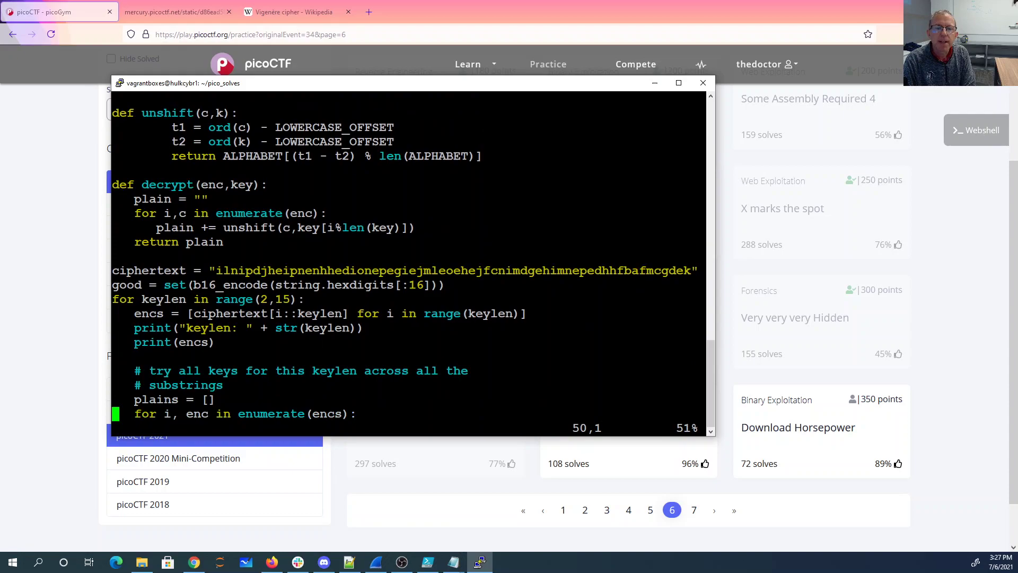
key("j")
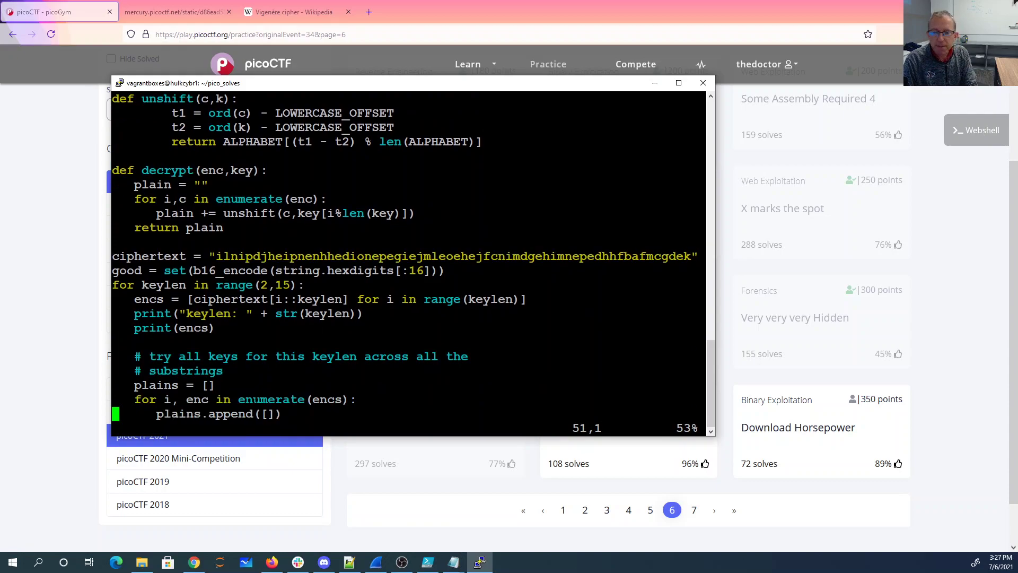
key("j")
key("j")
key("j")
key("j")
key("j")
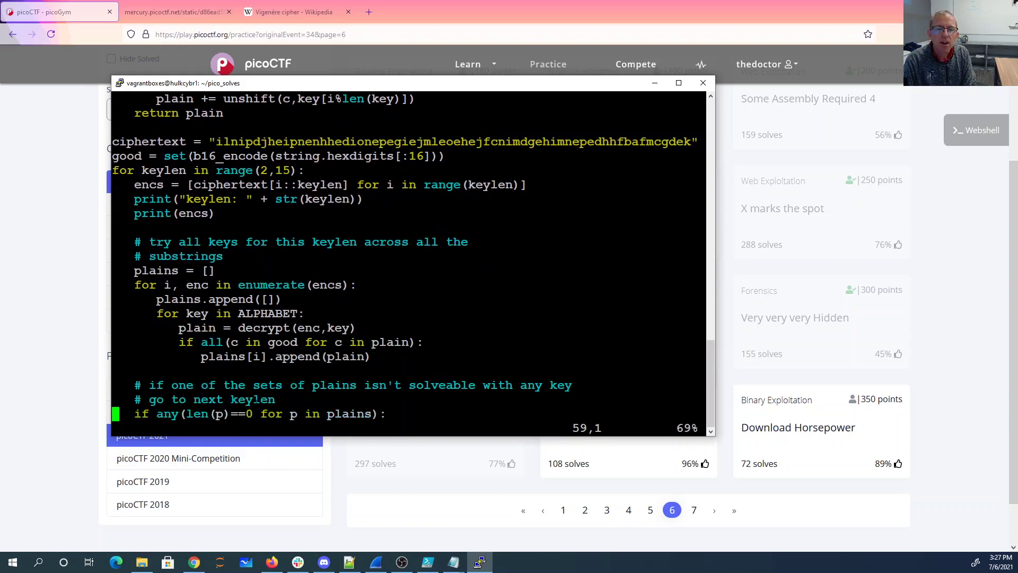
key("j")
key("j")
key("j")
key("j")
key("j")
key("j")
key("j")
key("j")
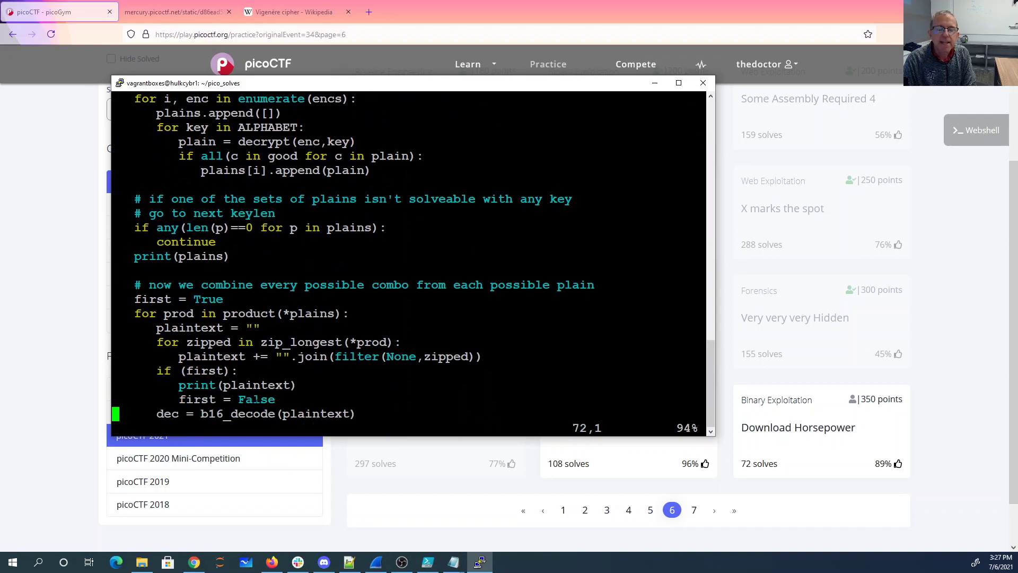
key("j")
key("j")
key("j")
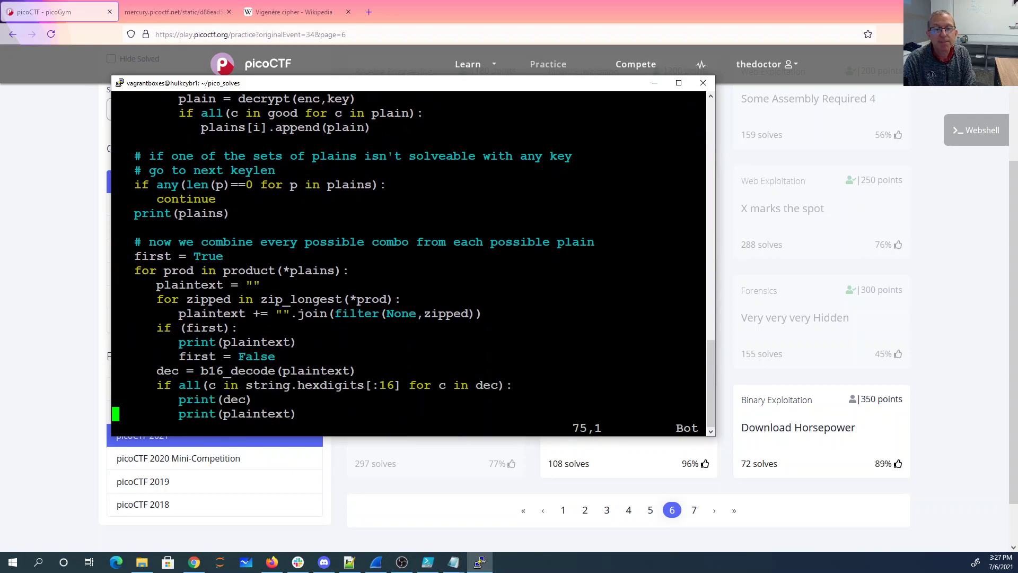
left_click_drag(705, 414, 117, 382)
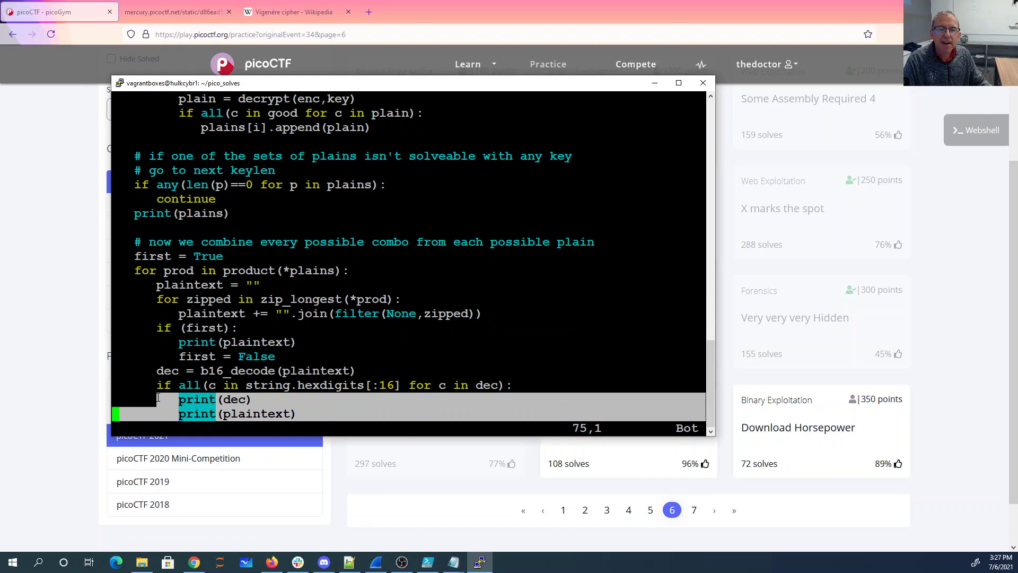
left_click(439, 379)
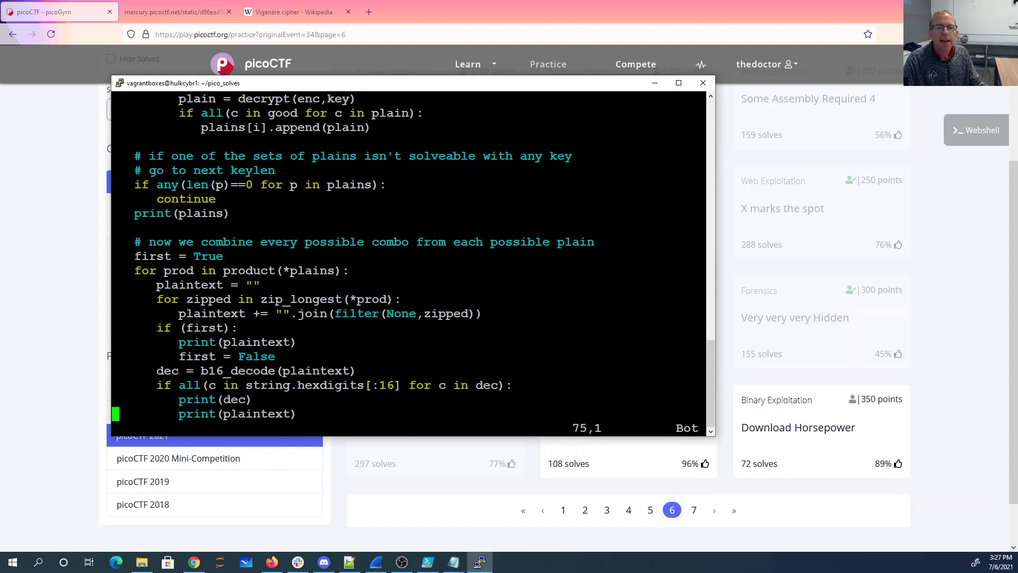